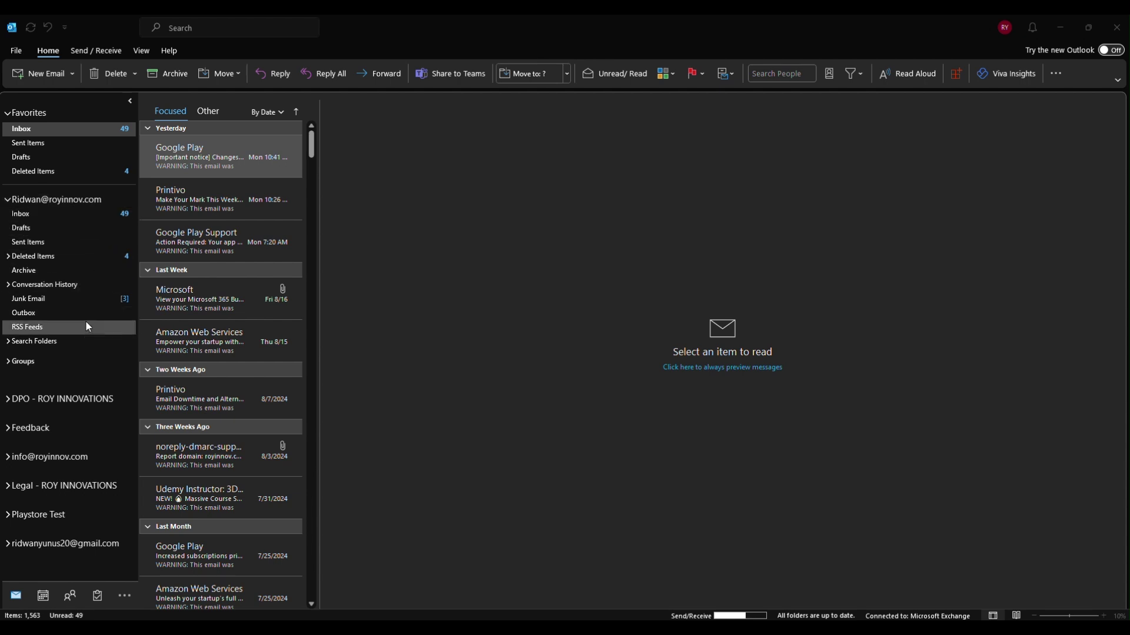
Expand the shared mailbox and its Inbox, and check the Testing subfolder, which is empty
click(8, 460)
scroll(62, 417, down, 1)
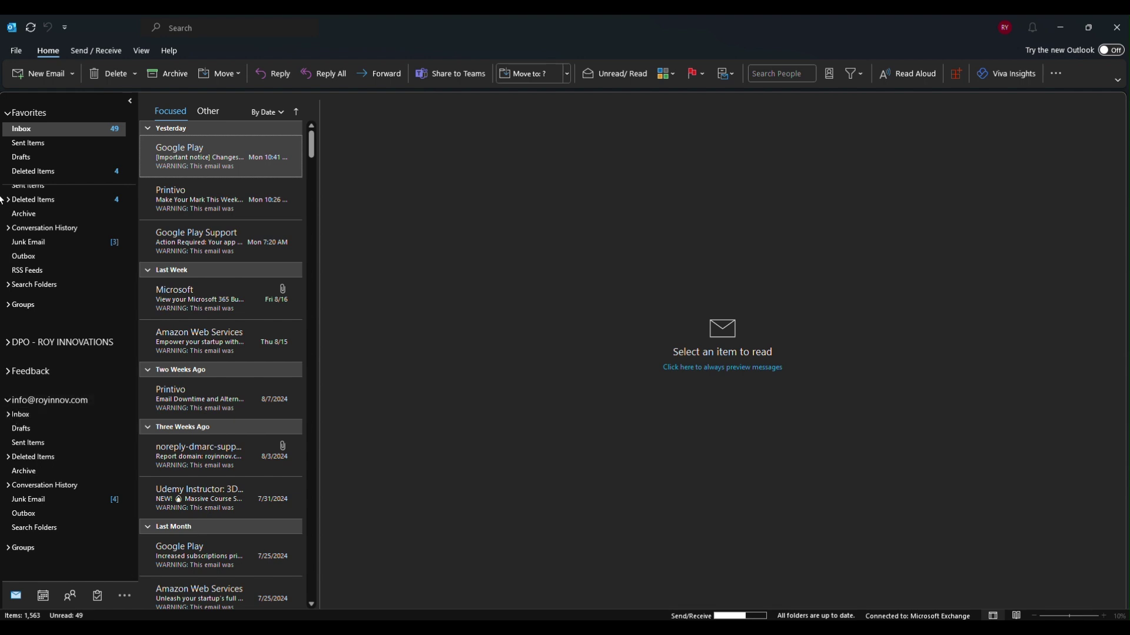
scroll(36, 218, up, 2)
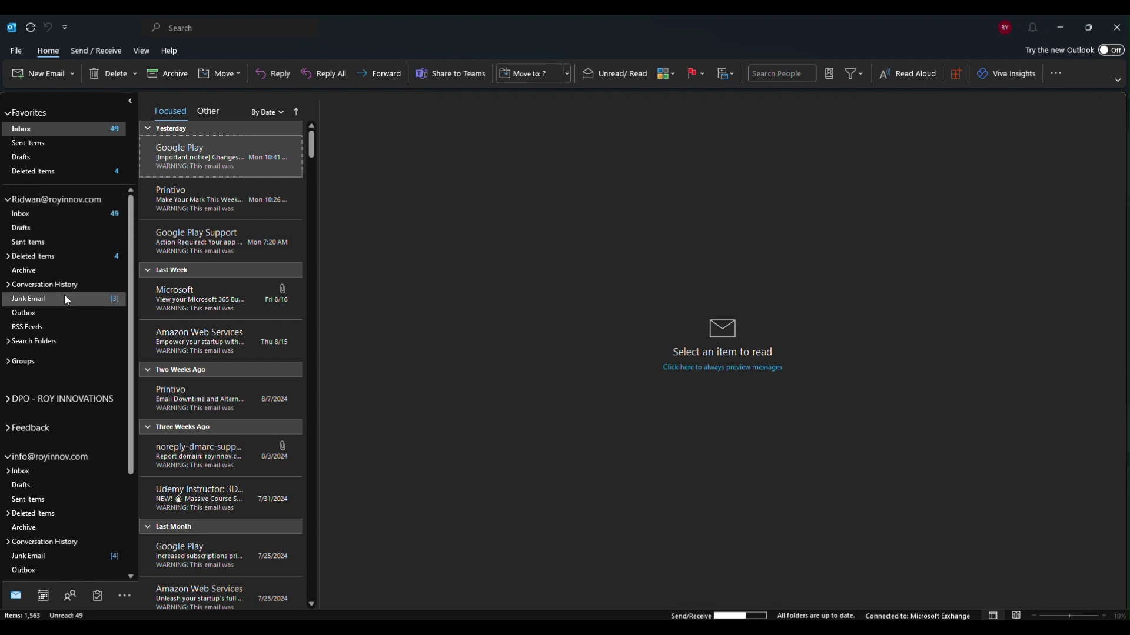
scroll(64, 294, down, 2)
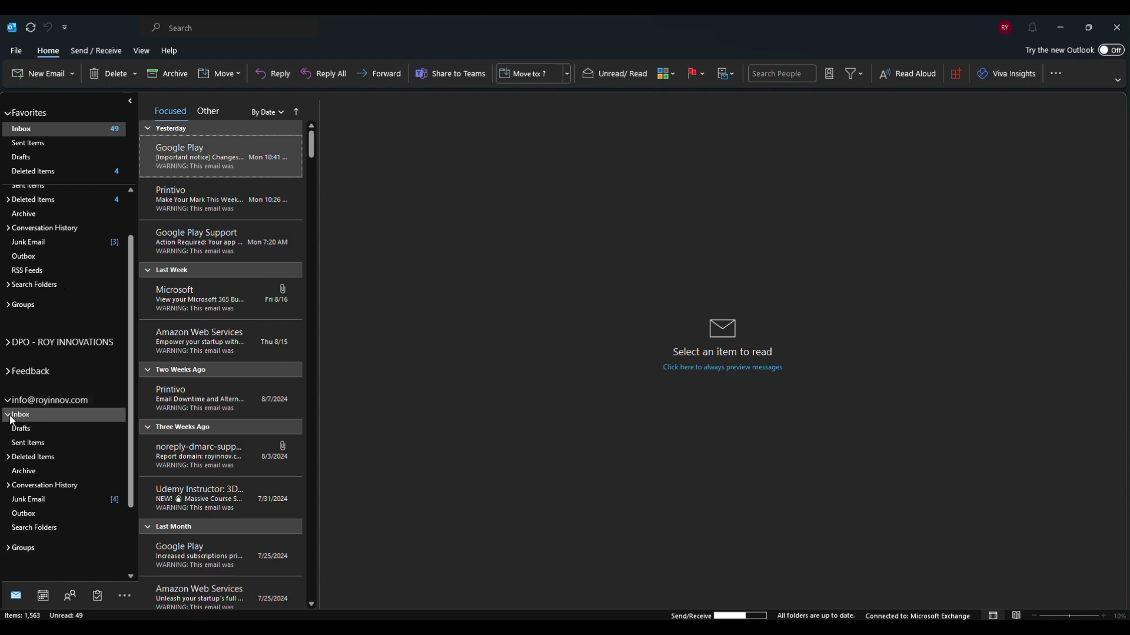
click(11, 419)
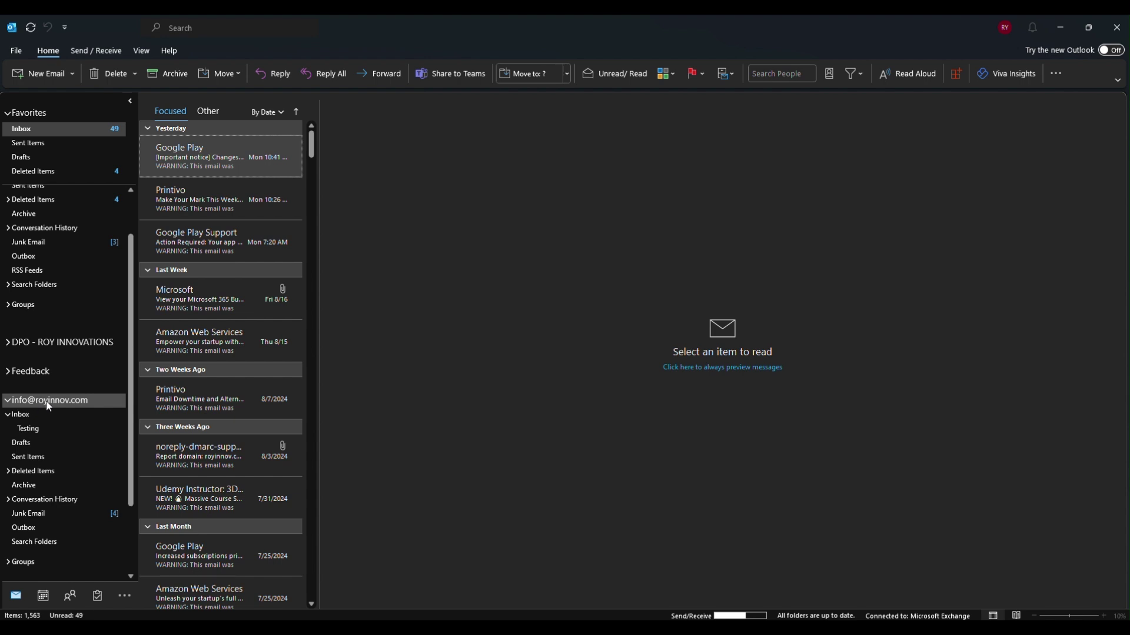
click(29, 432)
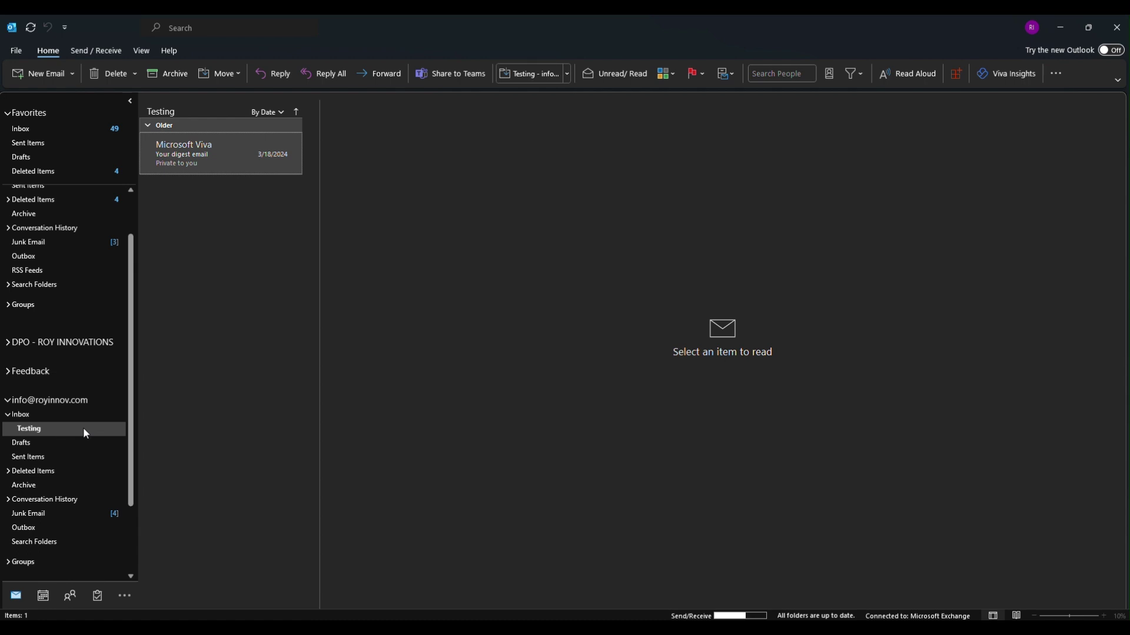
Collapse the shared Inbox to list its 477 messages and dismiss the Focused Inbox introduction
click(11, 415)
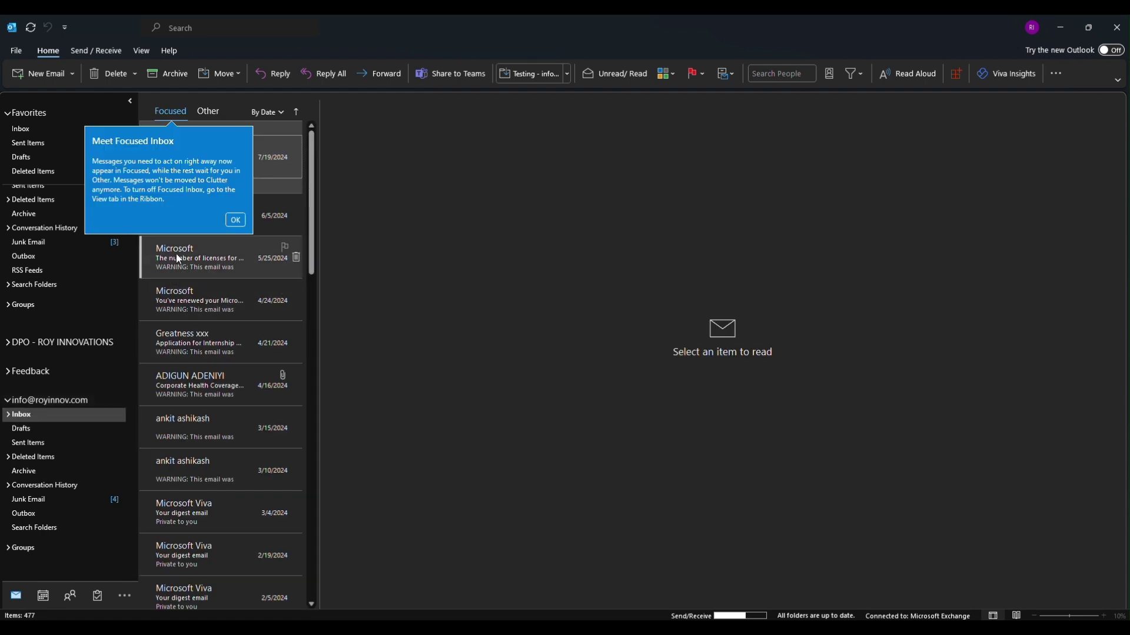
click(235, 219)
scroll(96, 256, up, 2)
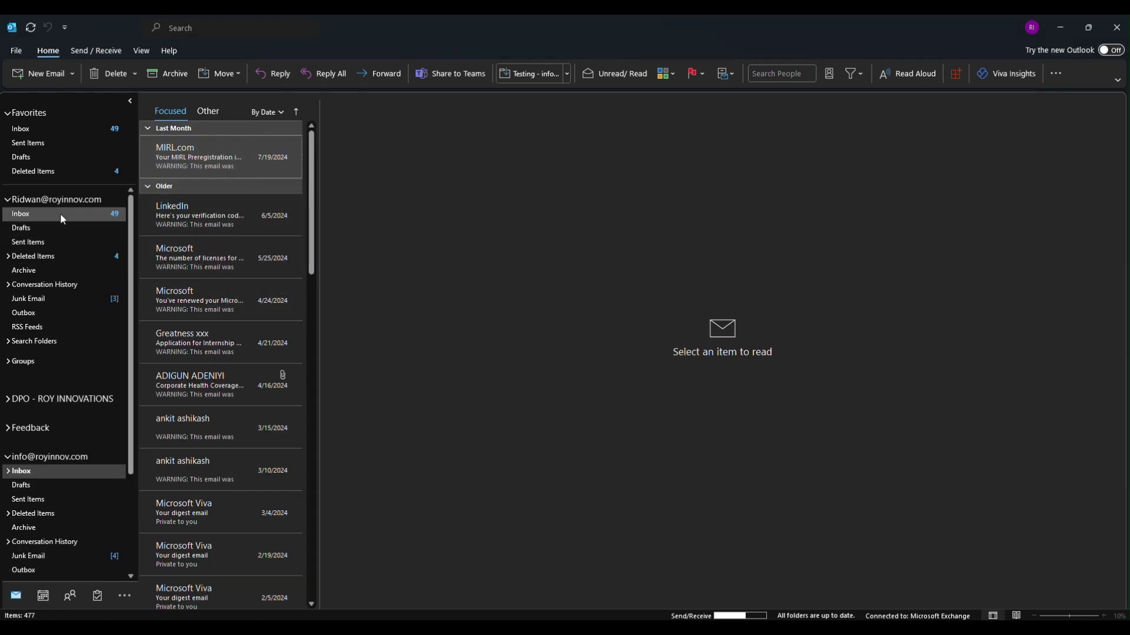
scroll(88, 368, down, 2)
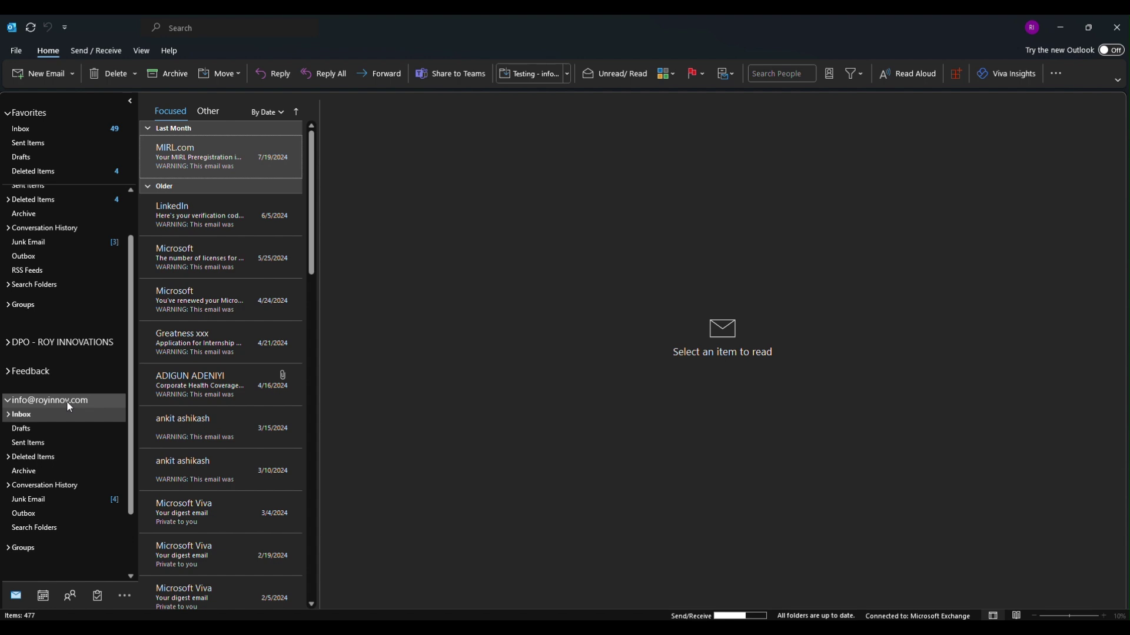
Remove the colleague from the shared mailbox's folder permissions
right_click(66, 401)
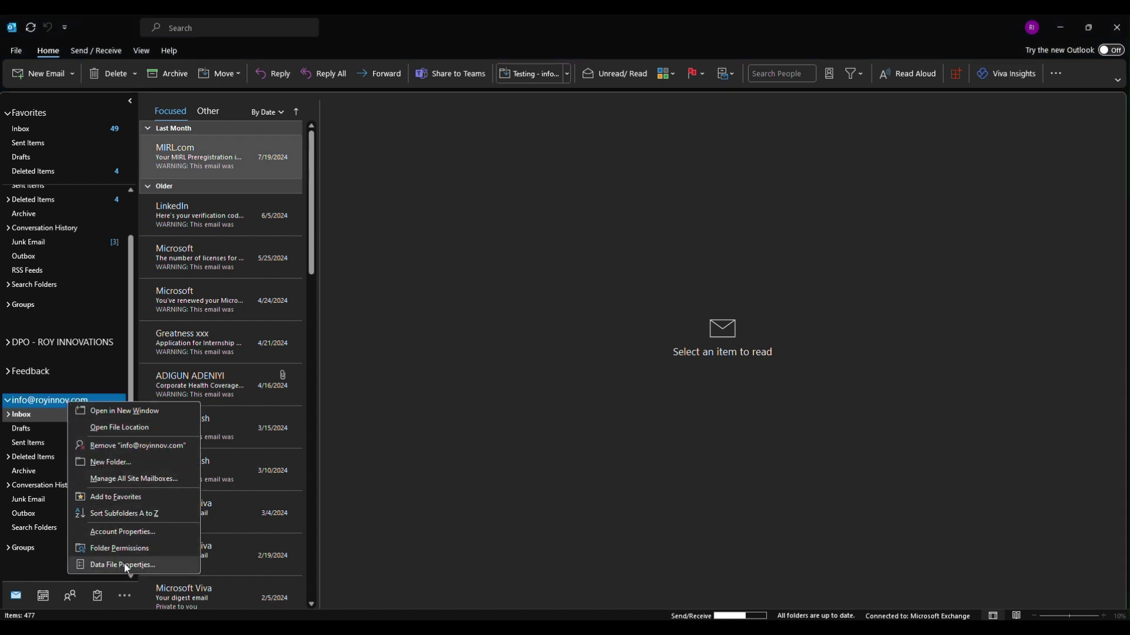
click(121, 549)
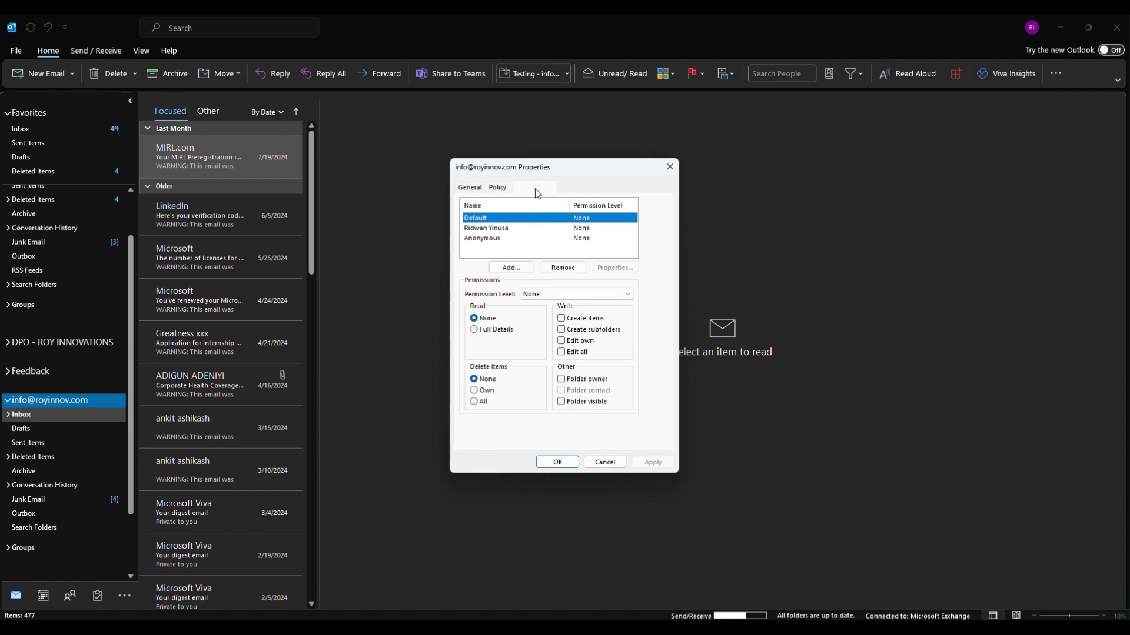
click(558, 230)
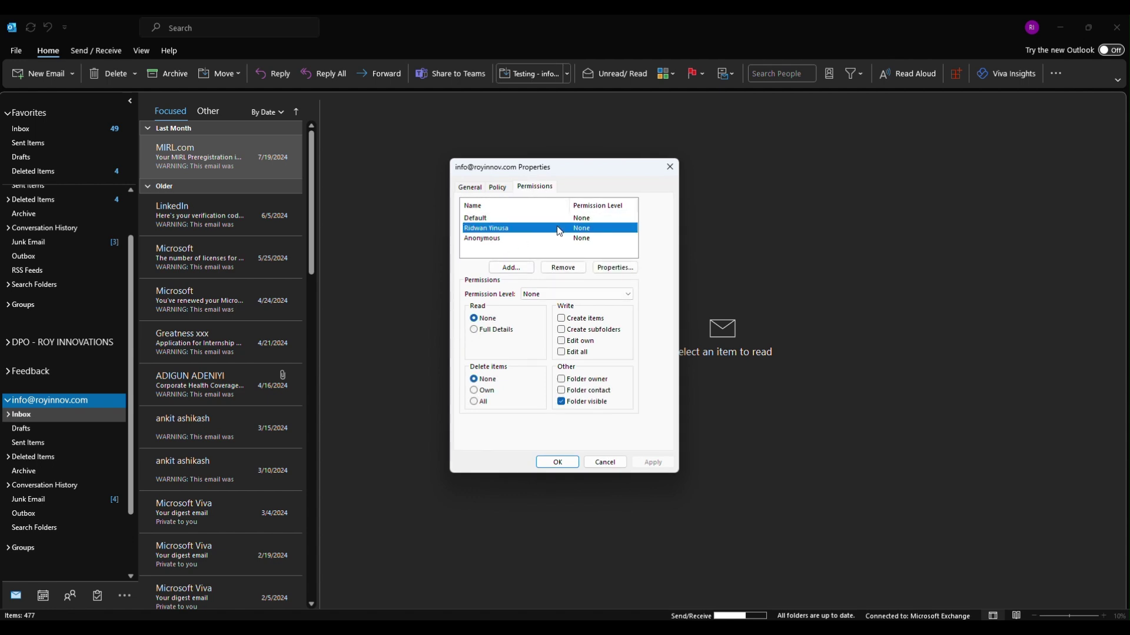
click(567, 266)
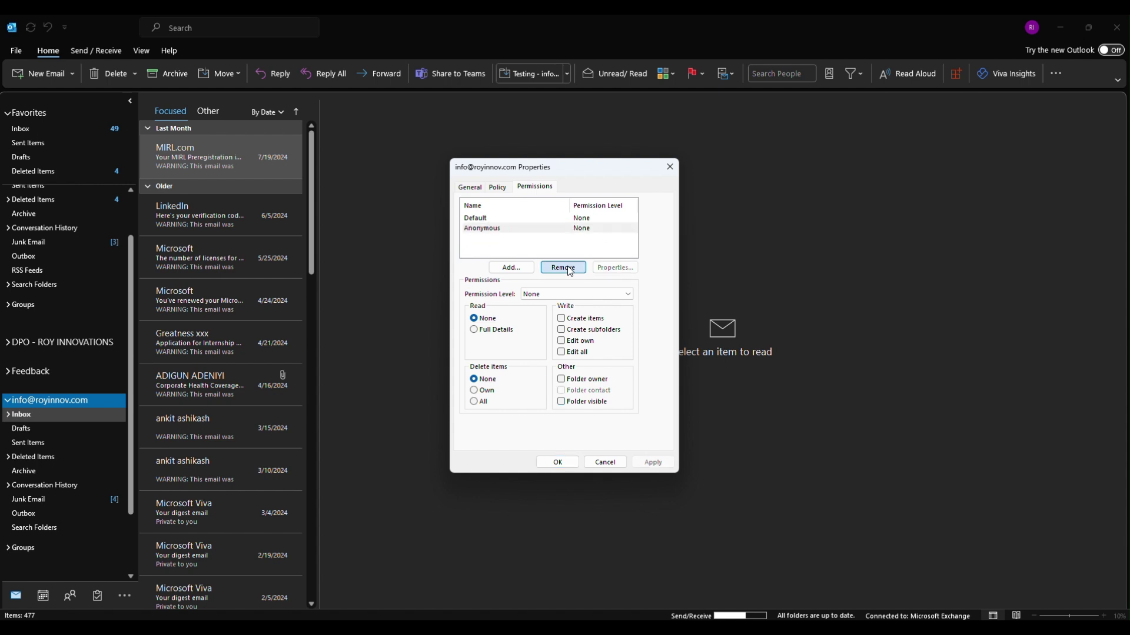
Re-add the colleague with Folder visible permission, apply, and close the properties window
click(511, 268)
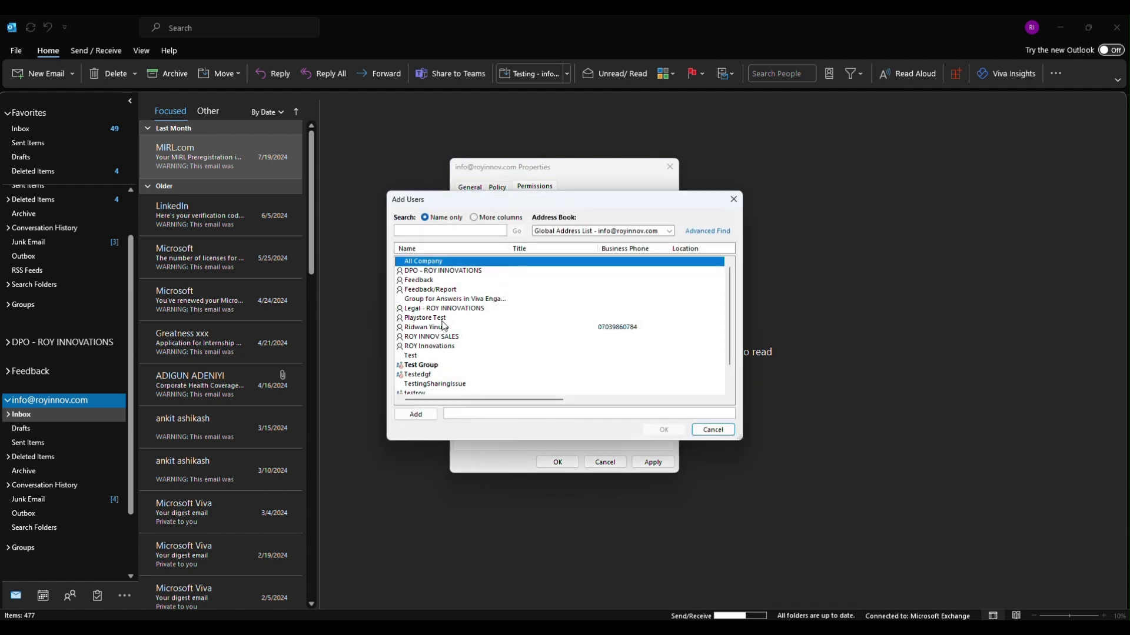
click(441, 328)
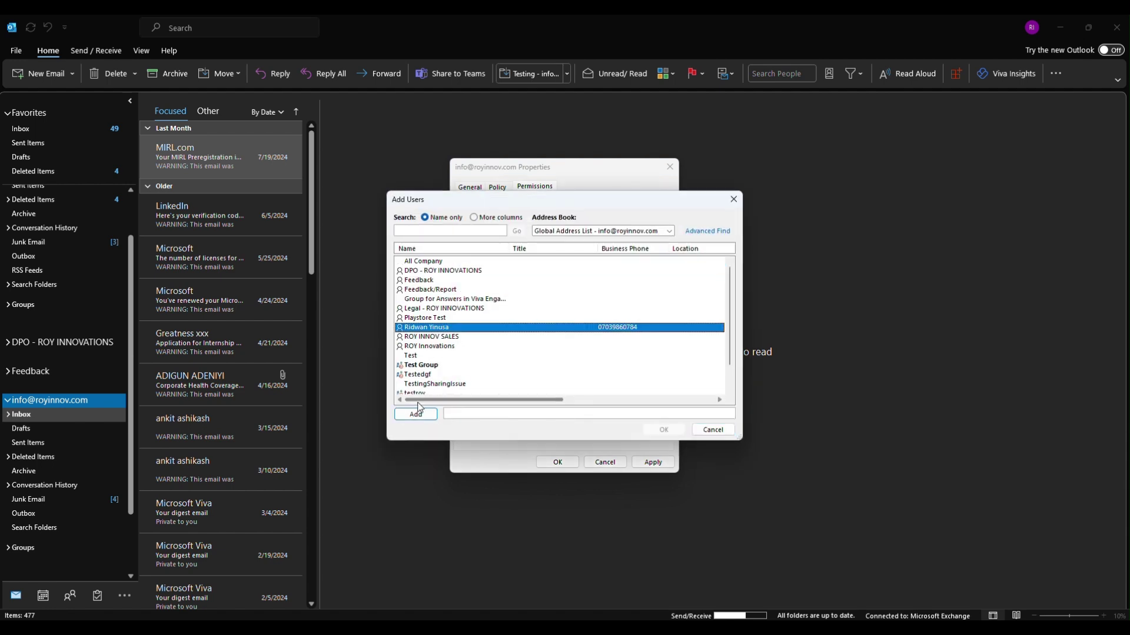
click(415, 415)
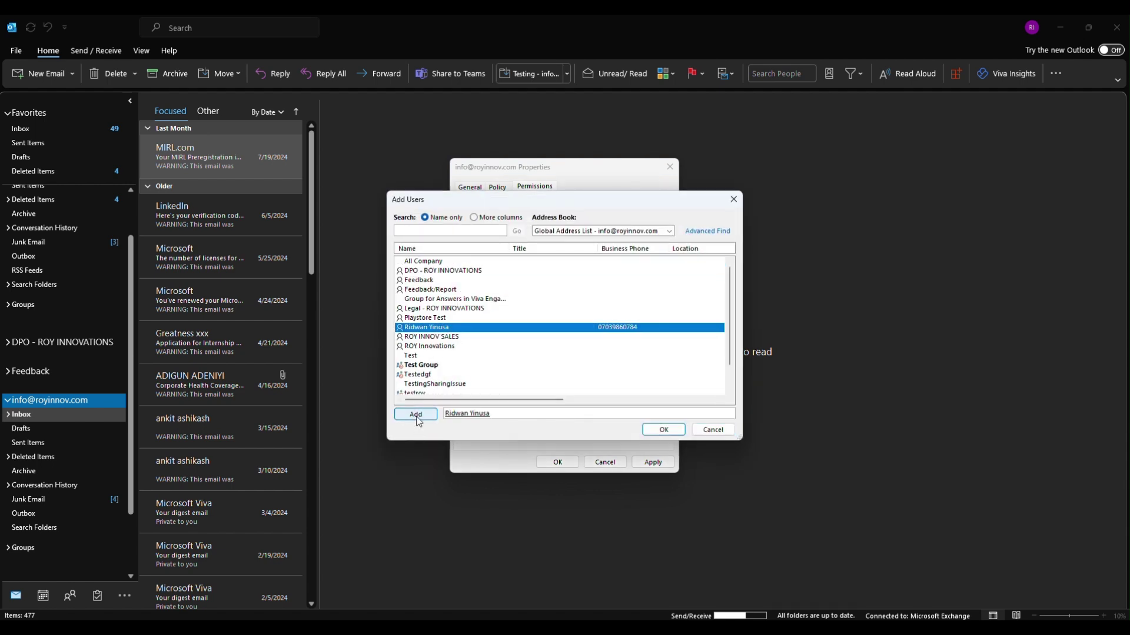
click(664, 430)
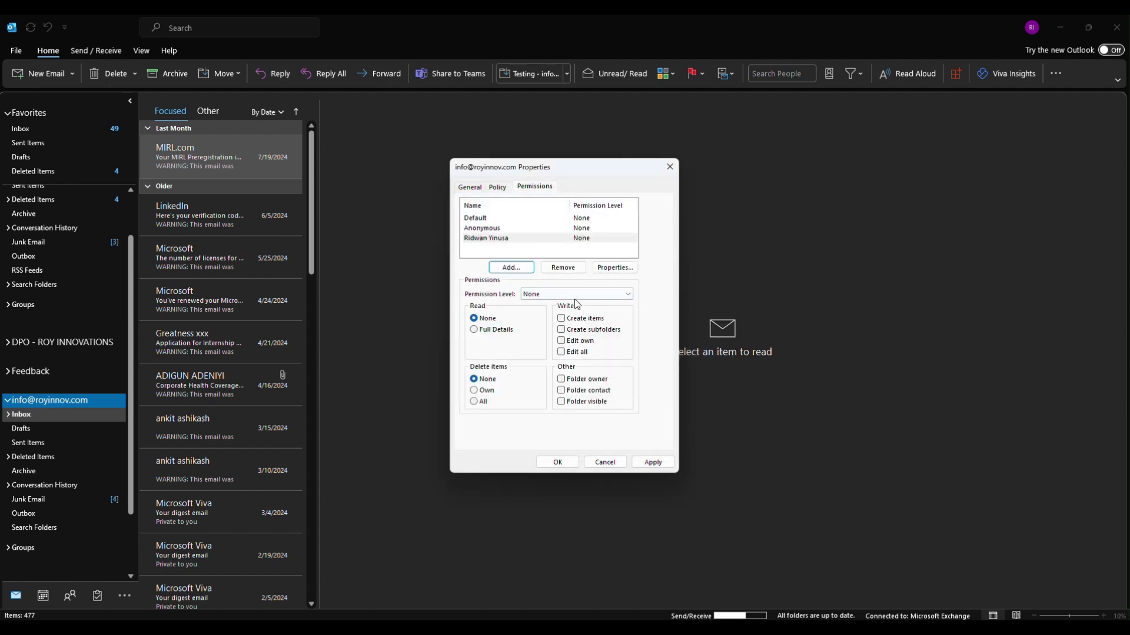
click(562, 402)
click(653, 463)
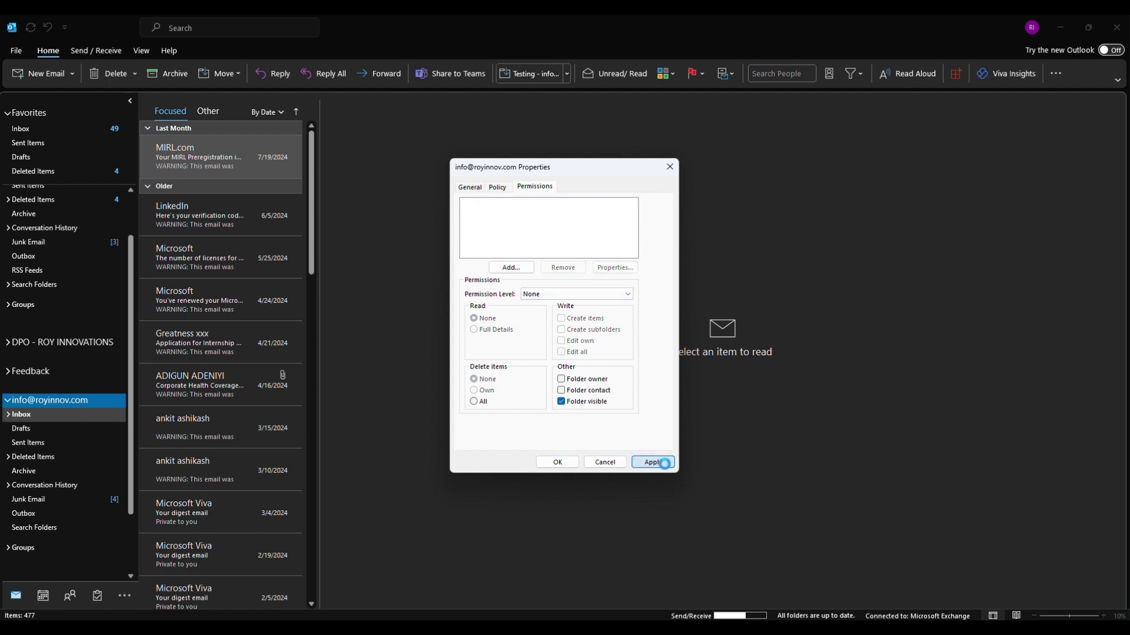
click(557, 462)
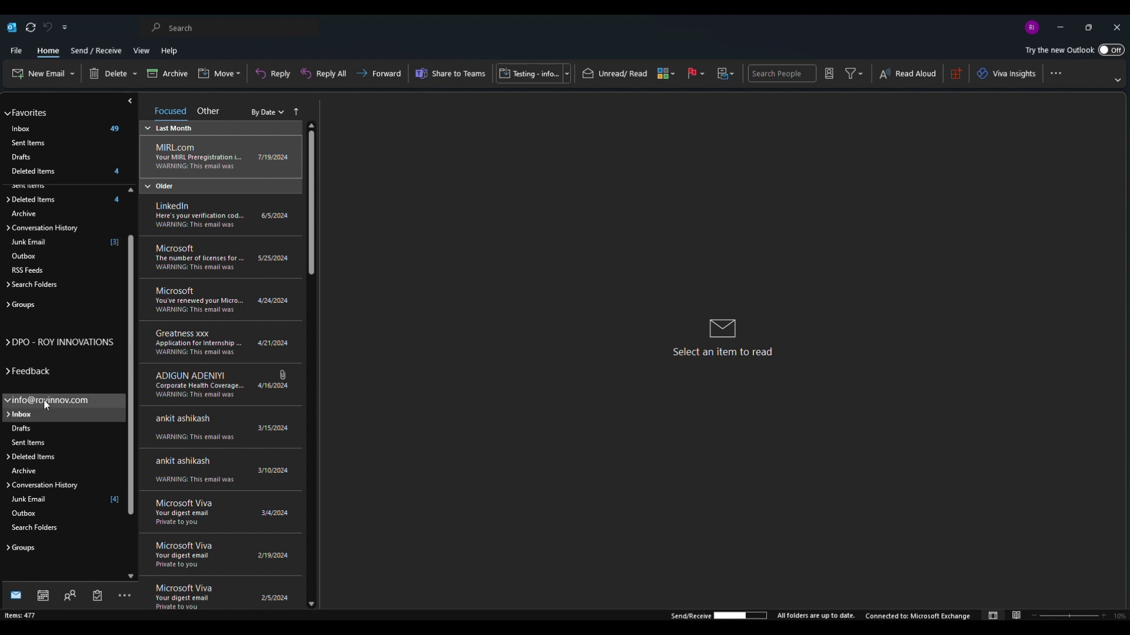
Expand the shared mailbox's Inbox so the Testing subfolder appears beneath it
click(8, 415)
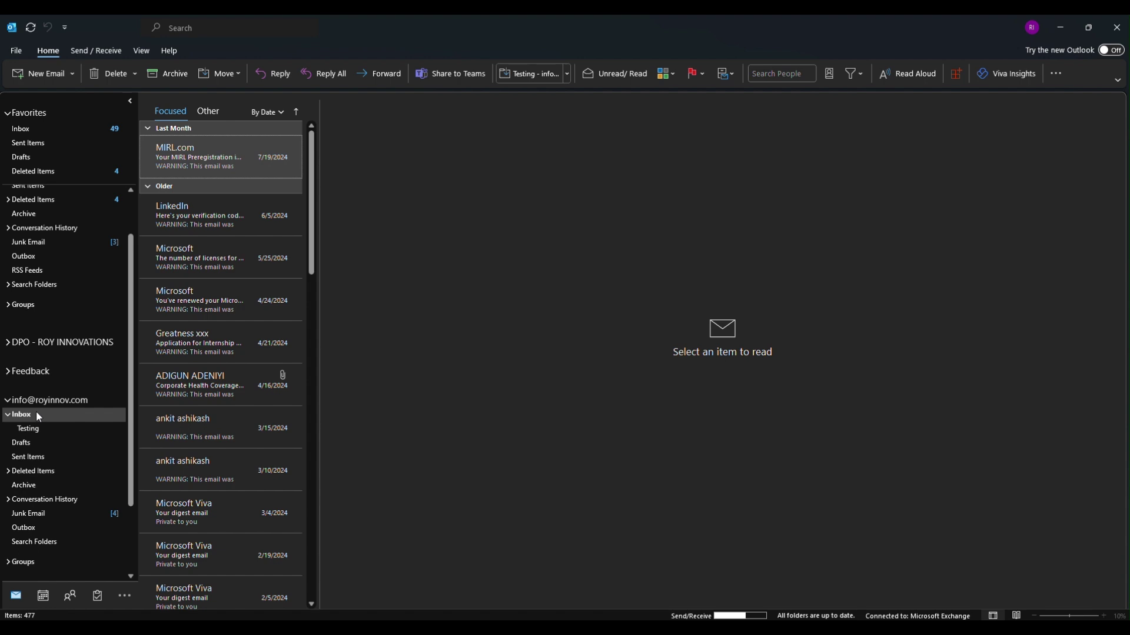
Remove the colleague from the shared Inbox's permissions in Inbox Properties
right_click(36, 415)
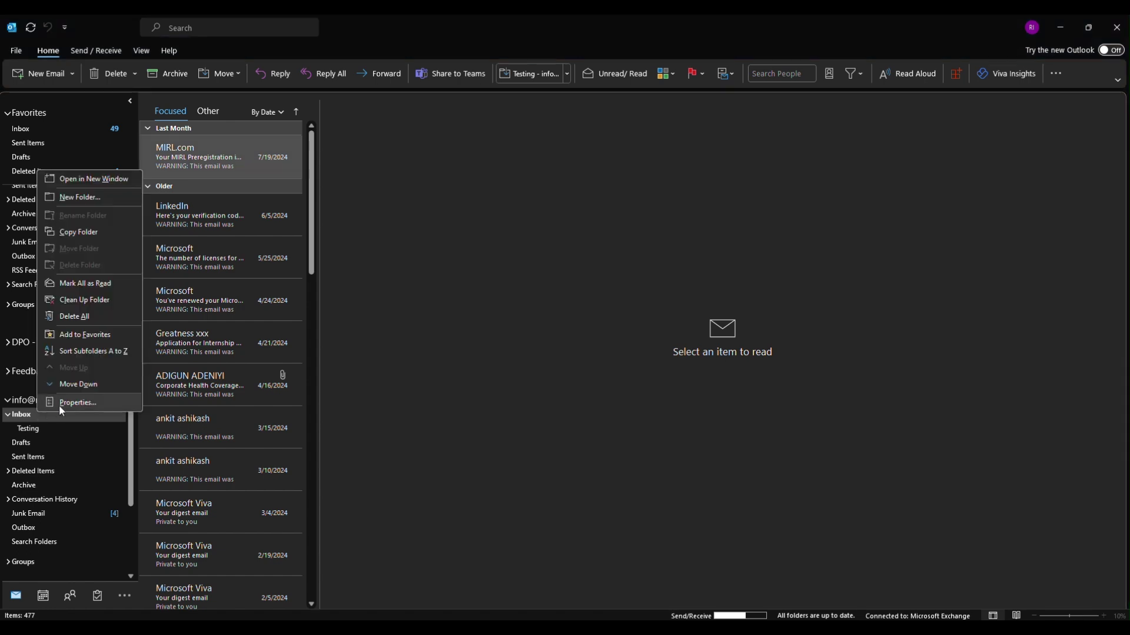
click(61, 404)
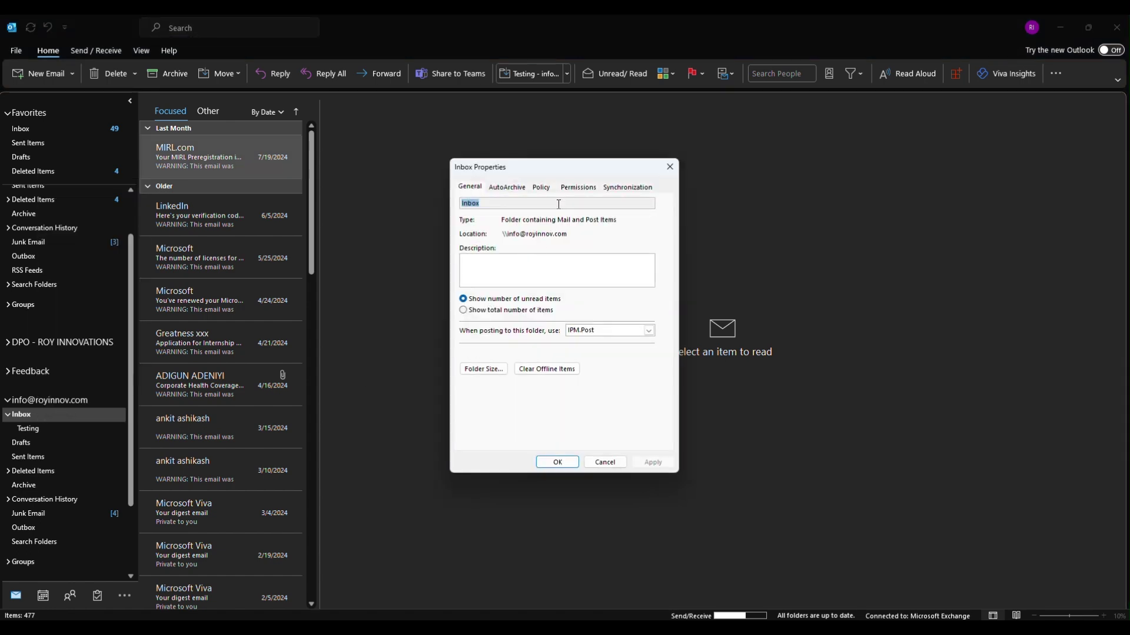
click(566, 188)
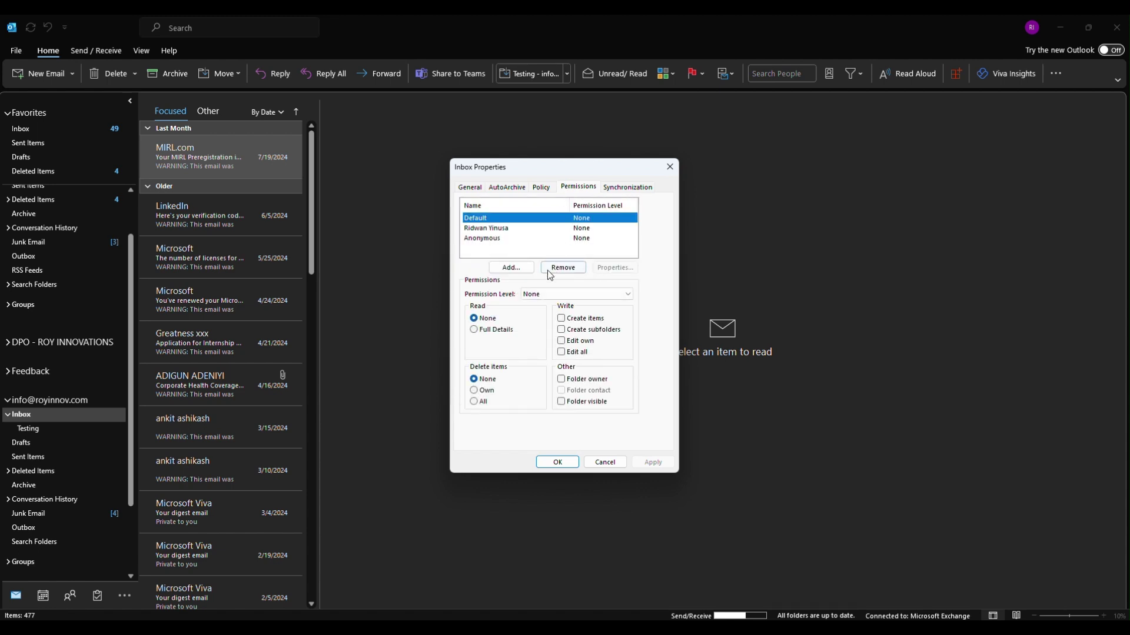
click(492, 229)
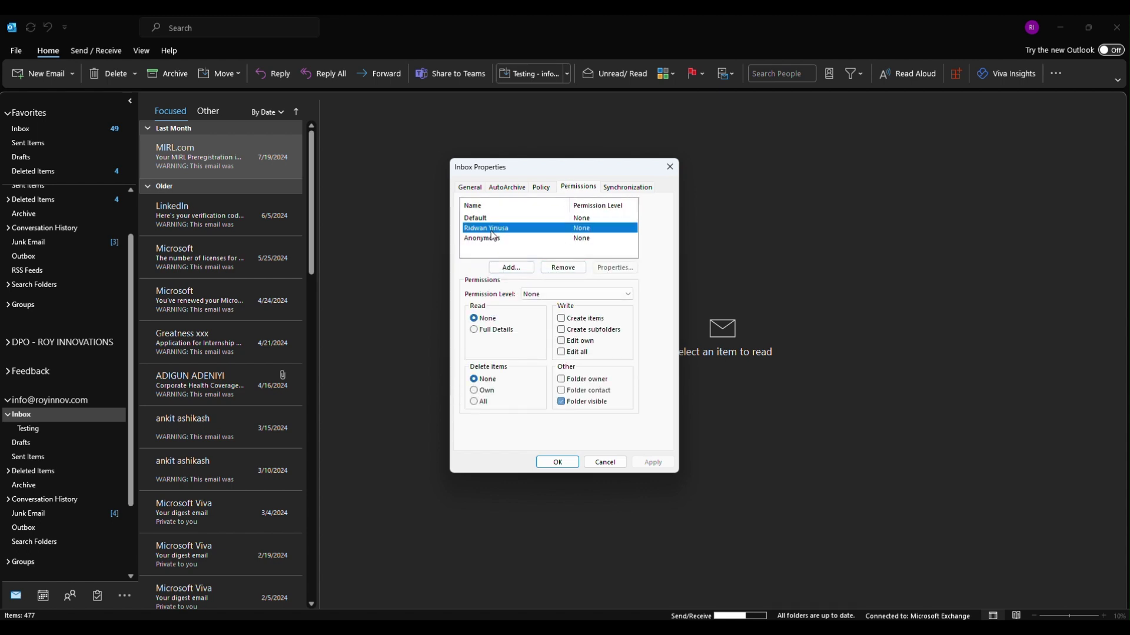
click(558, 266)
Add the colleague back to the Inbox permissions with Folder visible ticked and apply
click(512, 269)
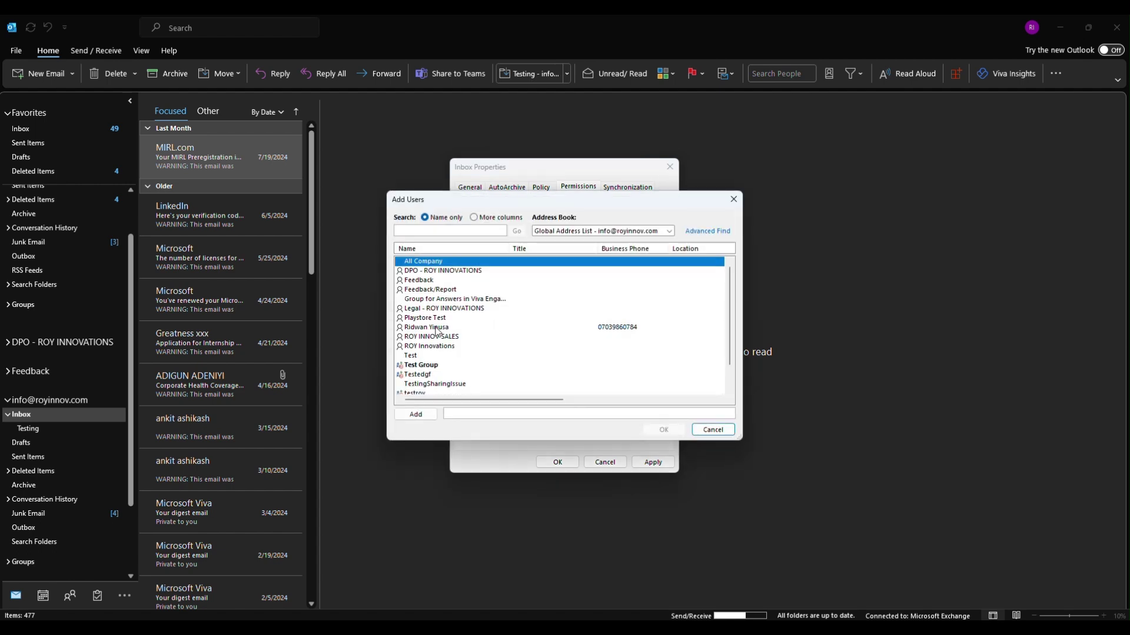
click(438, 329)
click(415, 415)
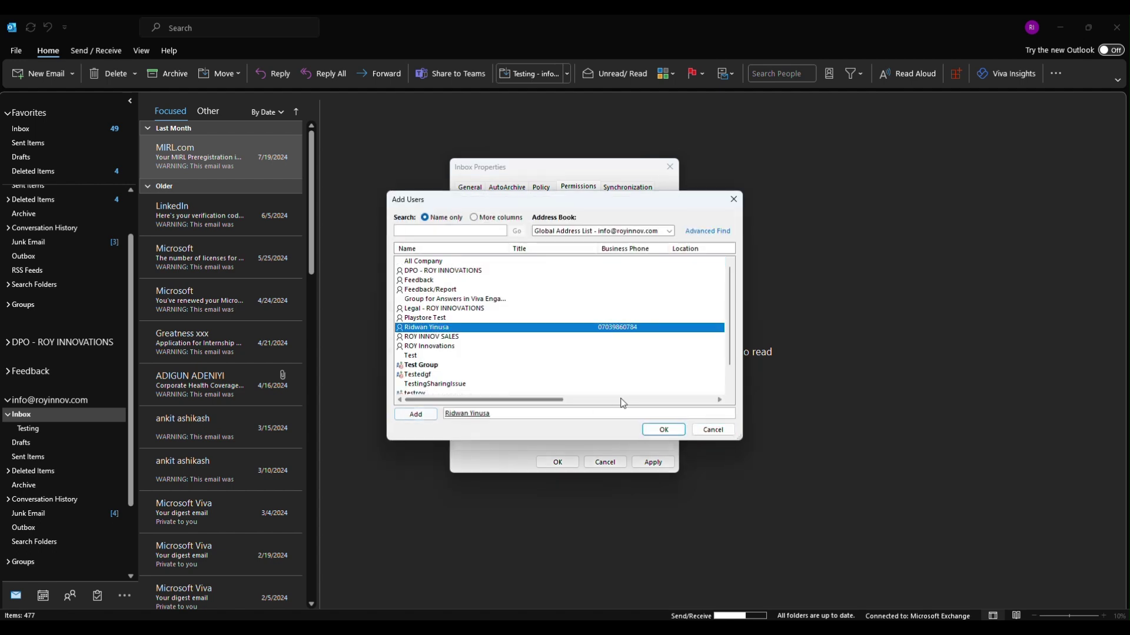
click(658, 433)
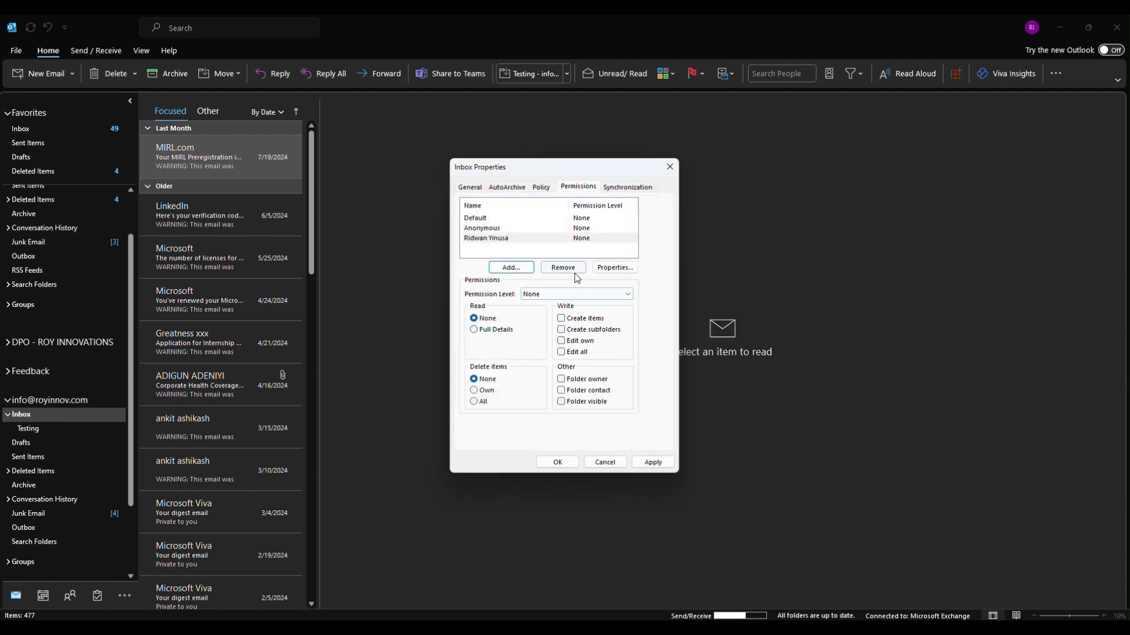
click(562, 402)
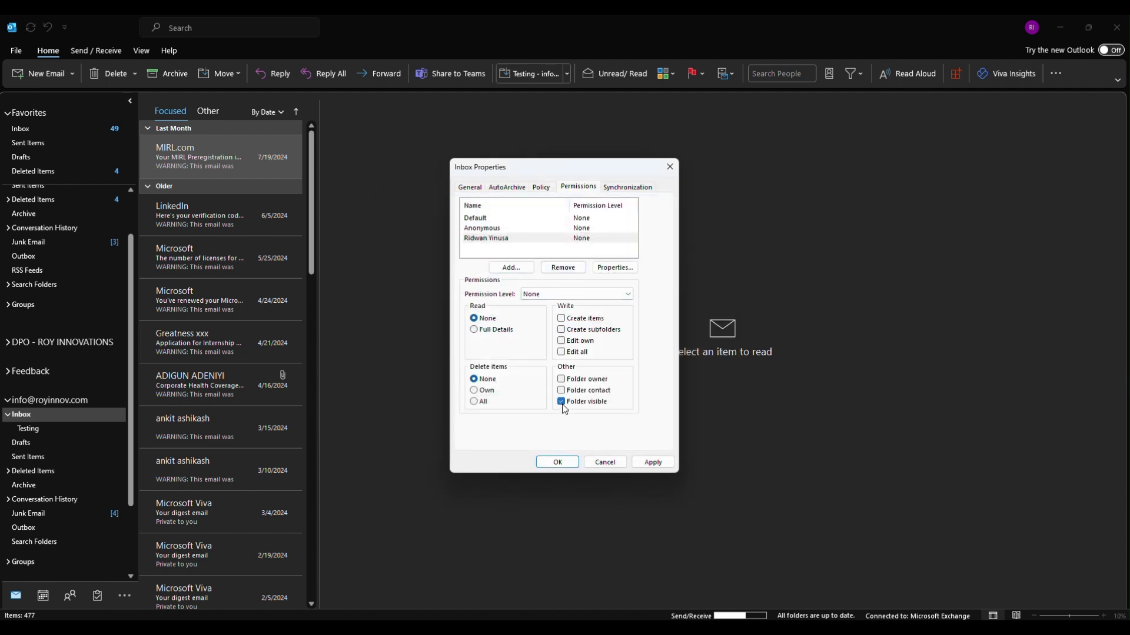
click(651, 461)
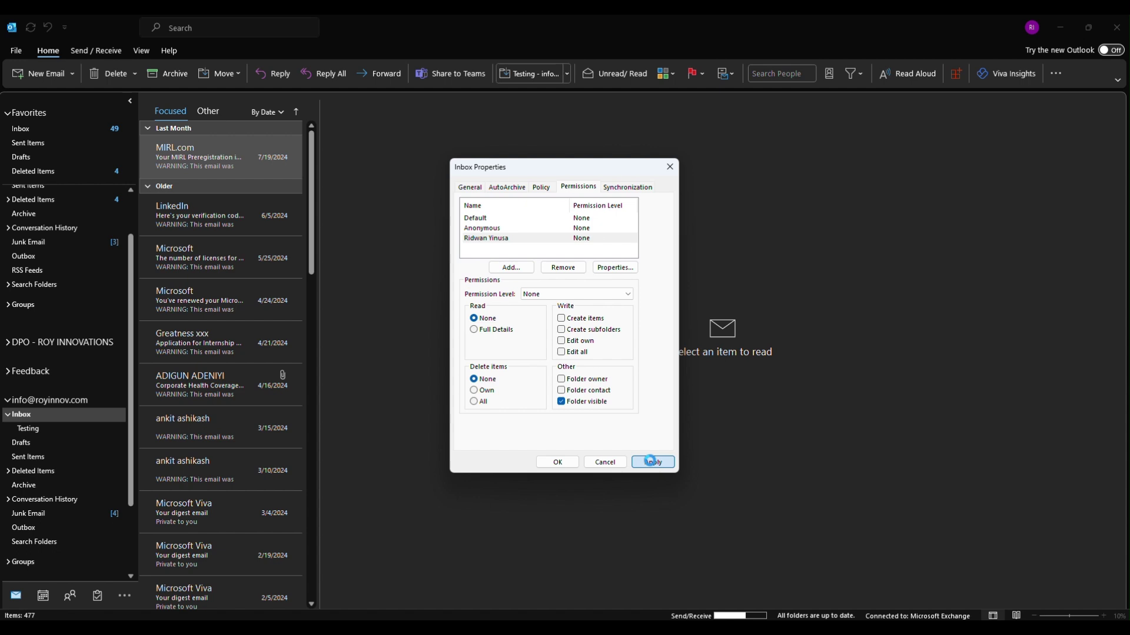
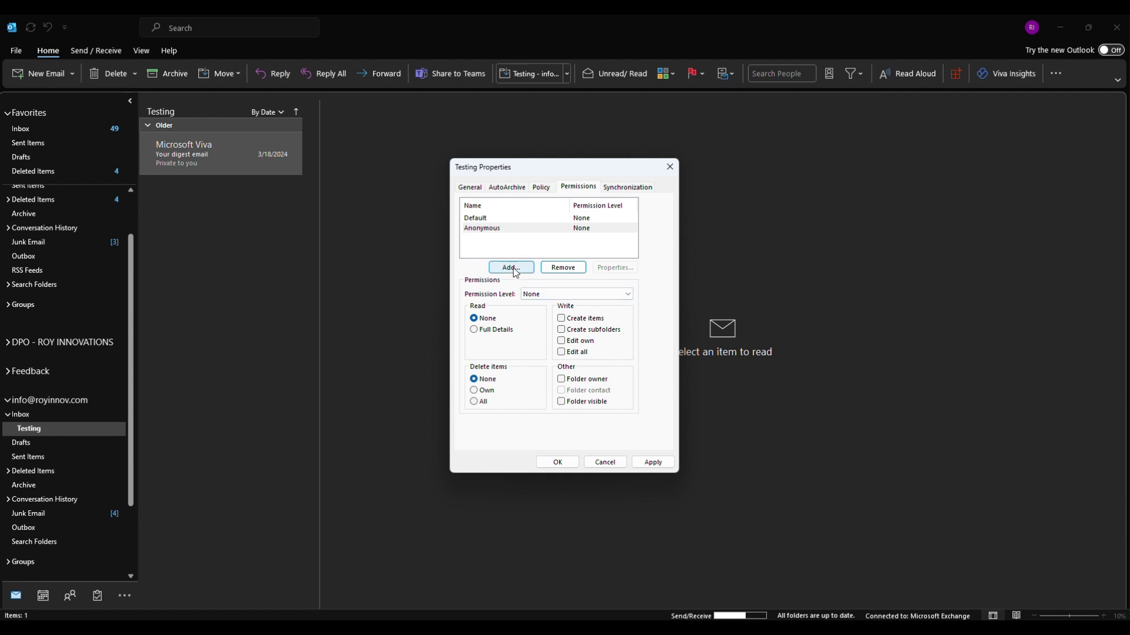
Start adding a person on the Testing folder's Permissions tab
click(511, 268)
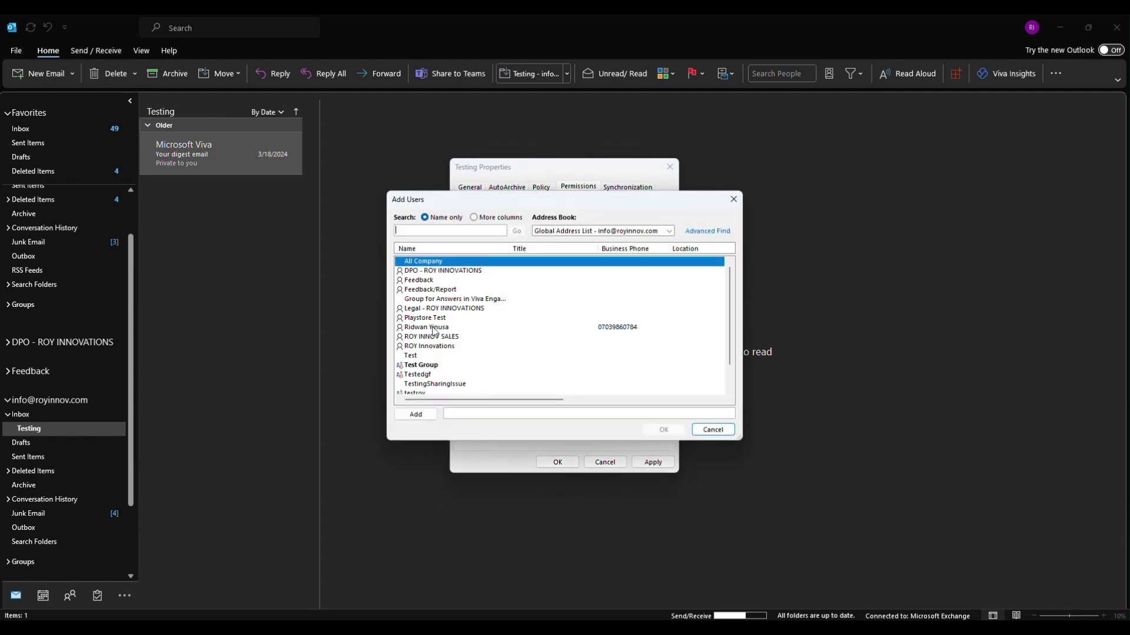
Add the colleague from the Global Address List with Editor permission, then apply and save
click(433, 328)
click(418, 416)
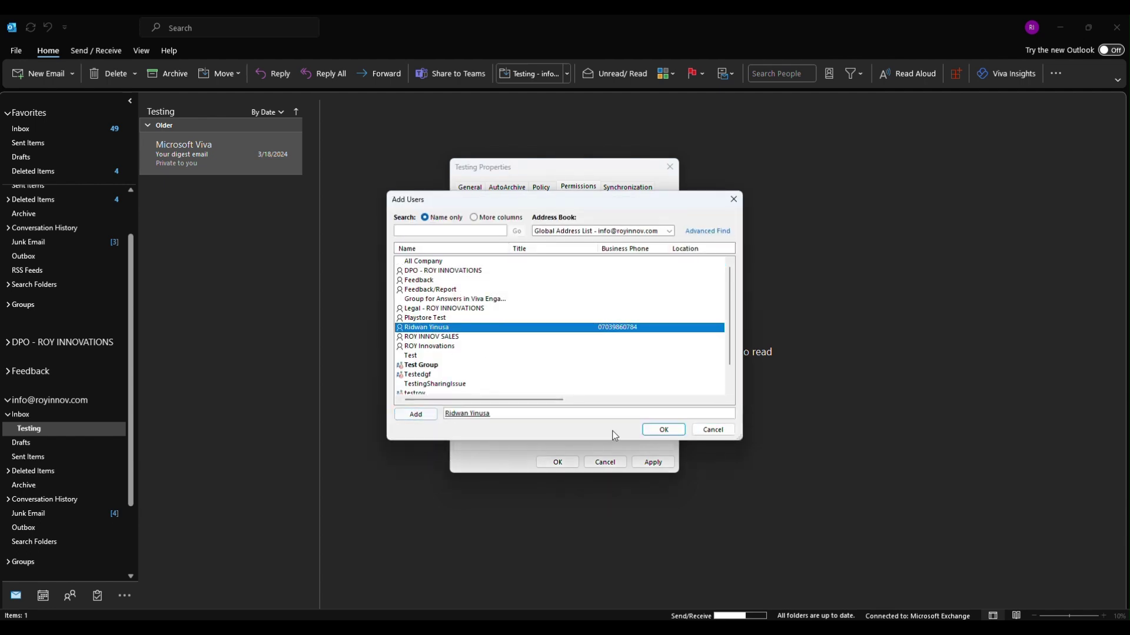
click(662, 430)
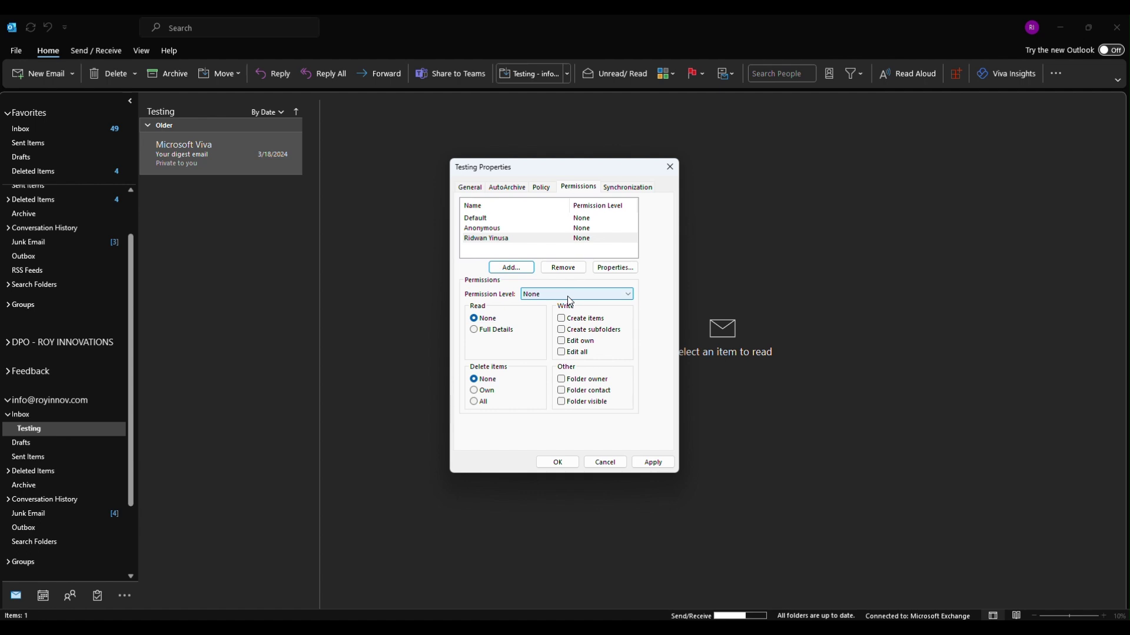
click(568, 297)
click(564, 322)
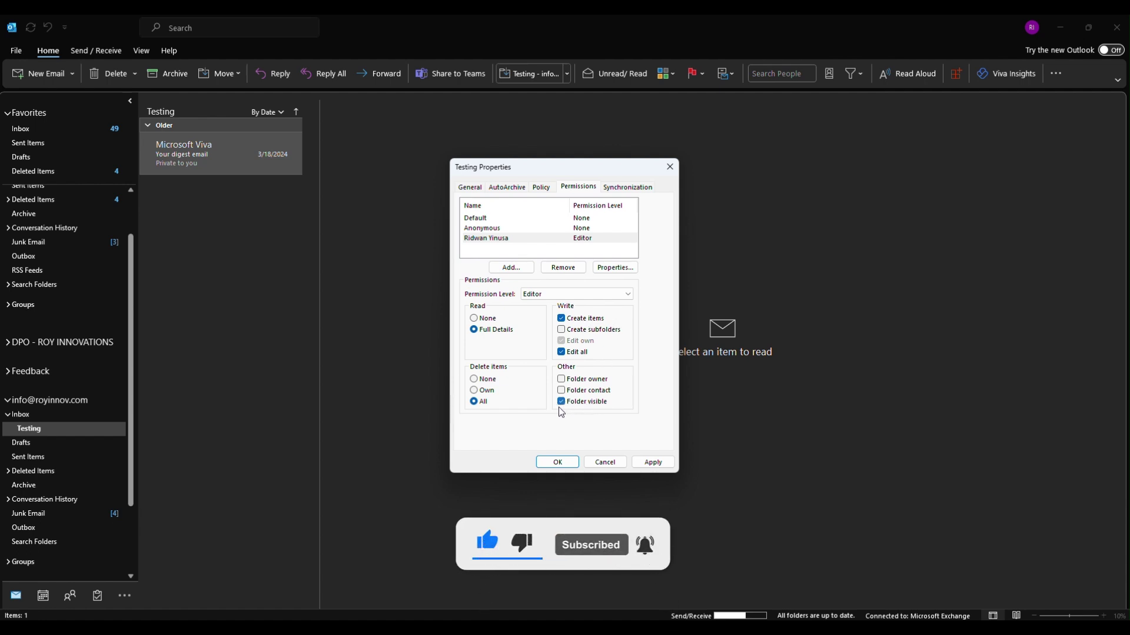
click(652, 463)
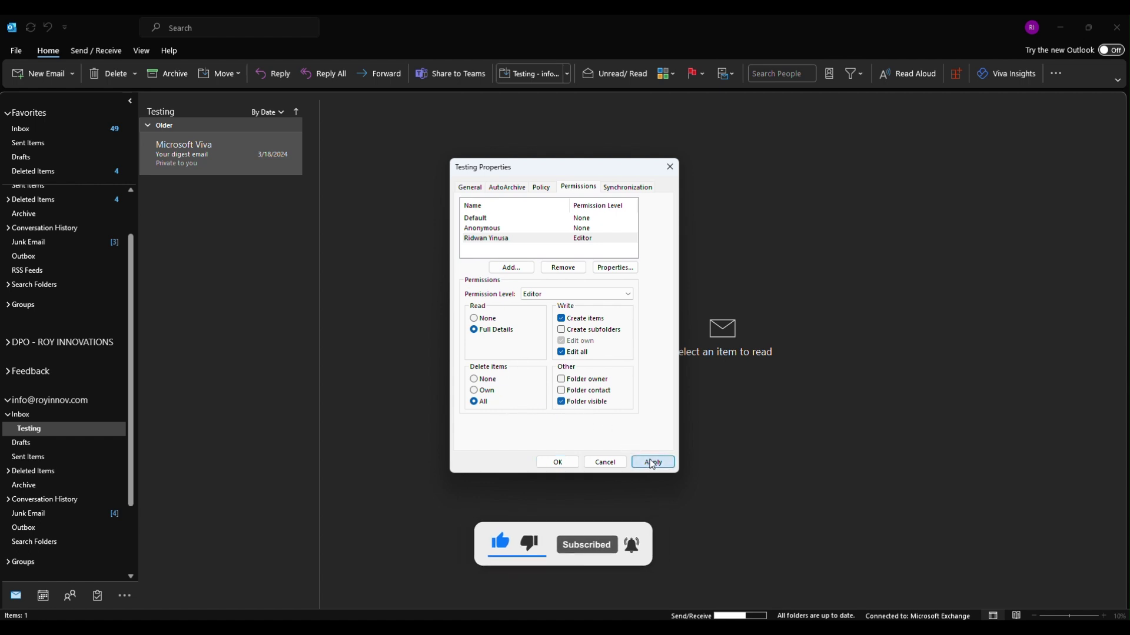
click(550, 461)
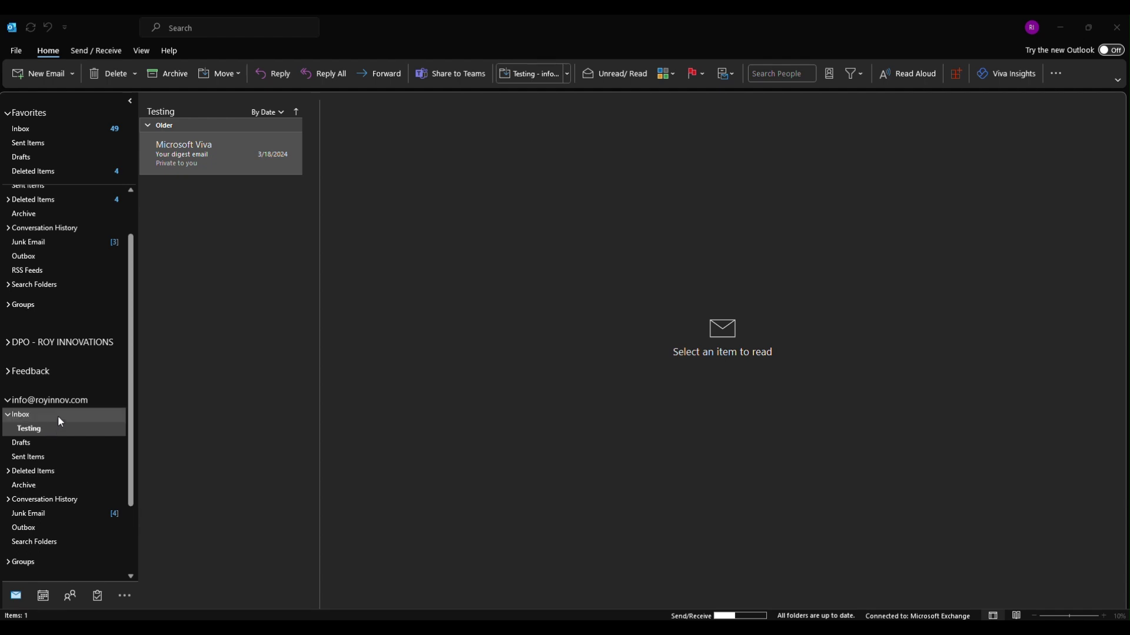
Collapse the info account's folders, then remove the info account in Account Settings and confirm
click(9, 416)
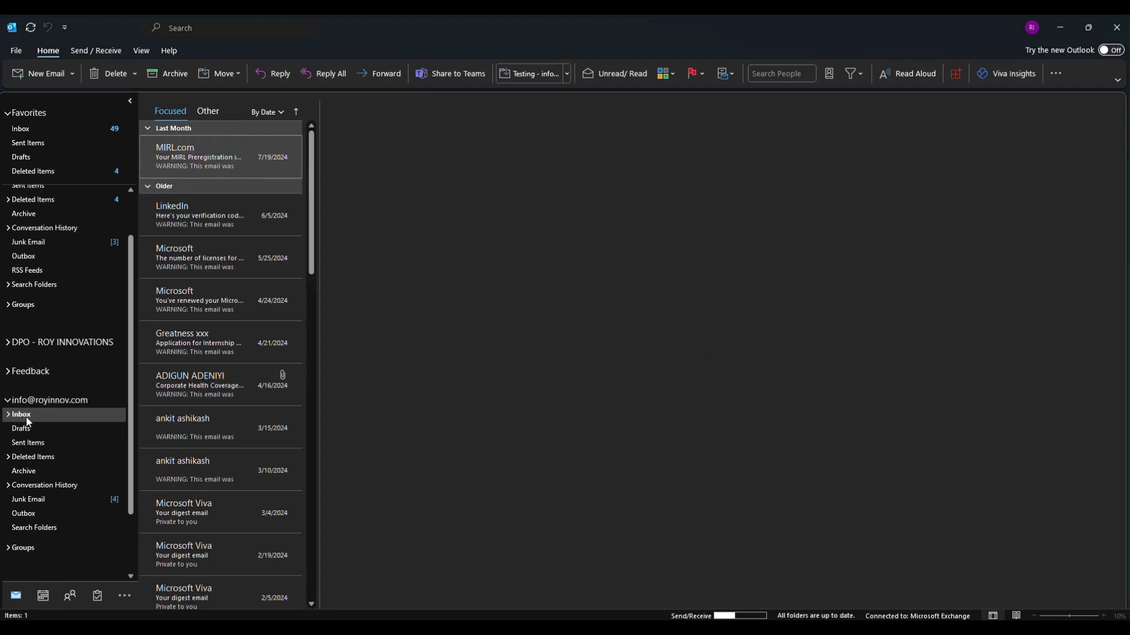
double_click(10, 400)
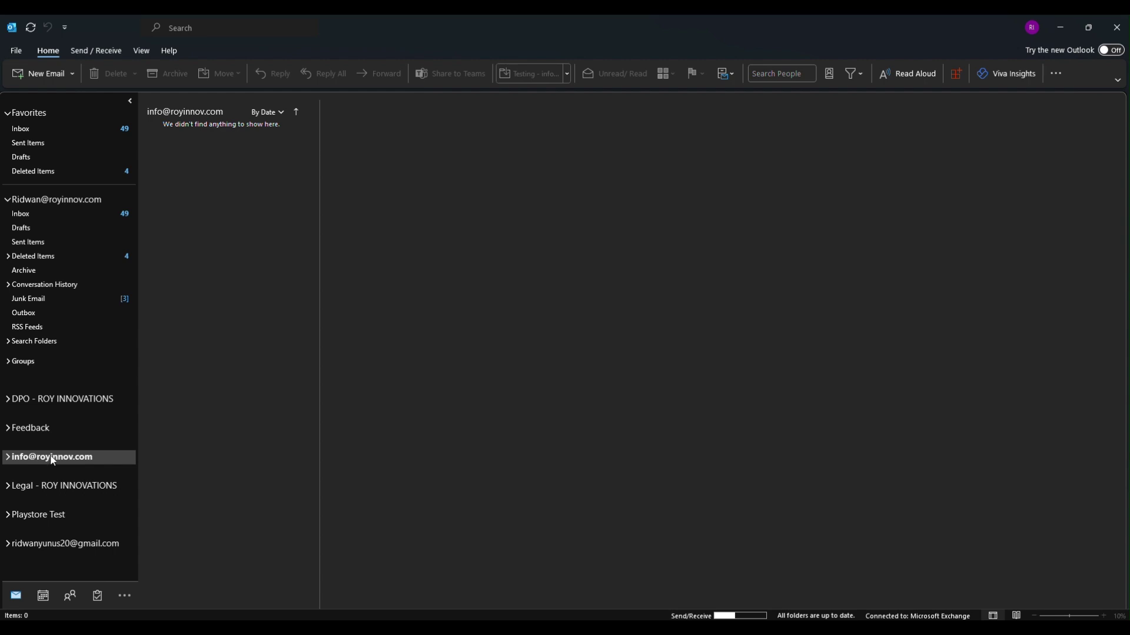
click(19, 54)
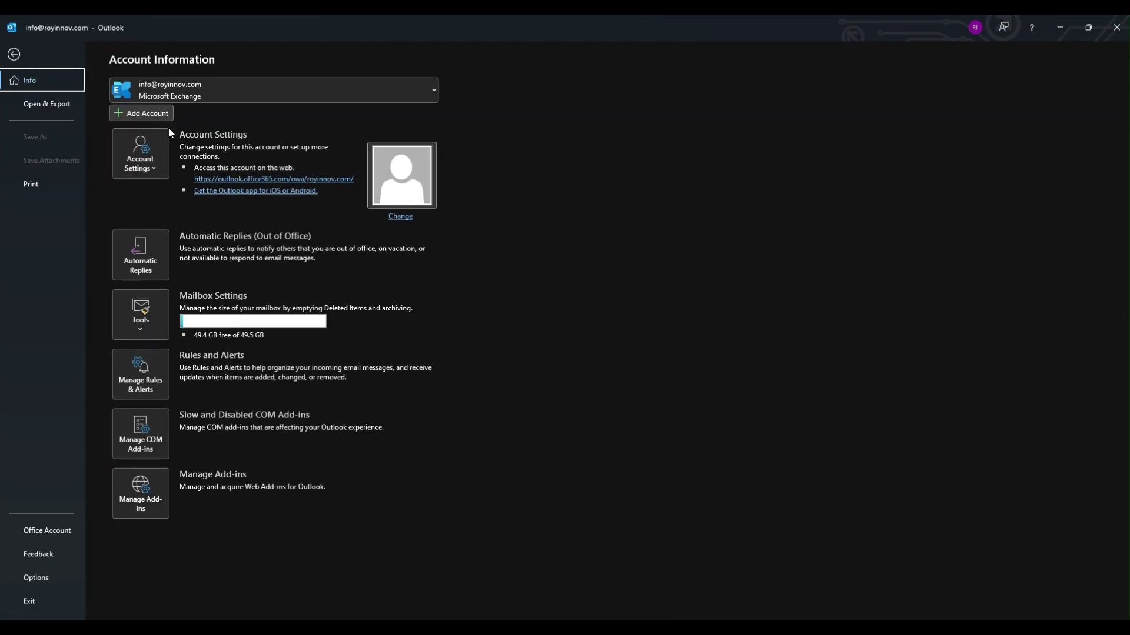
click(139, 167)
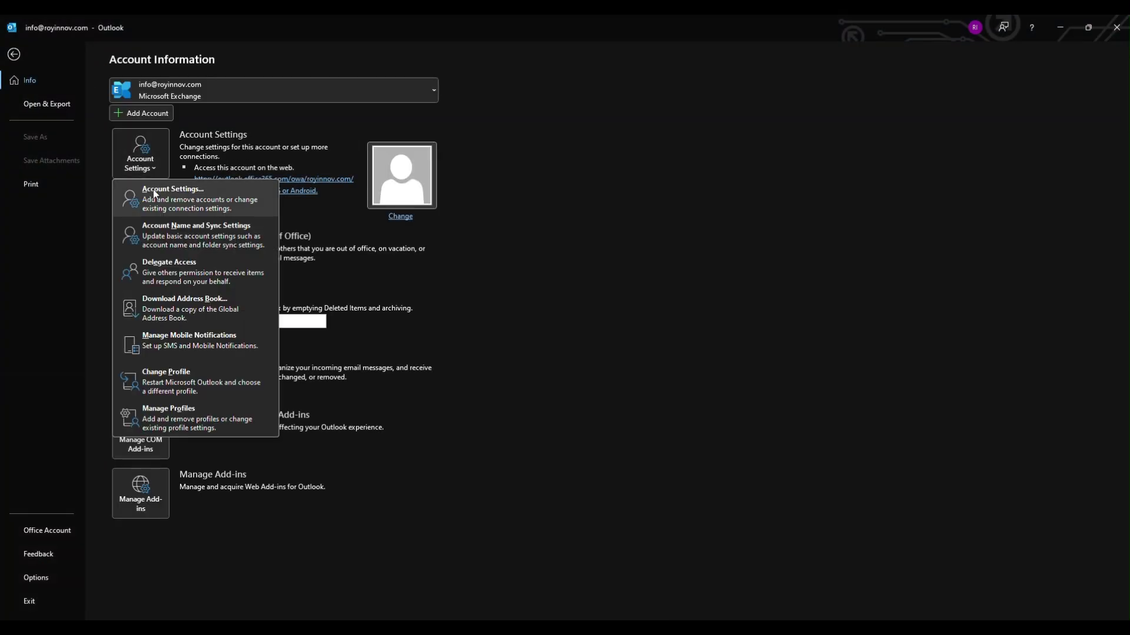
key(Escape)
key(Escape)
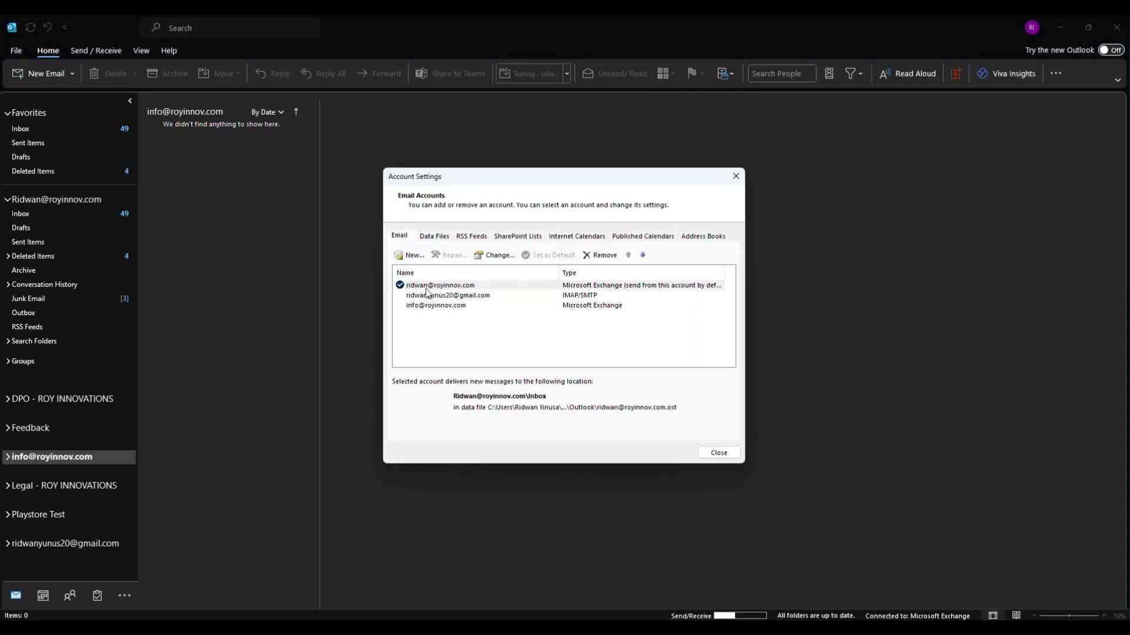
click(441, 308)
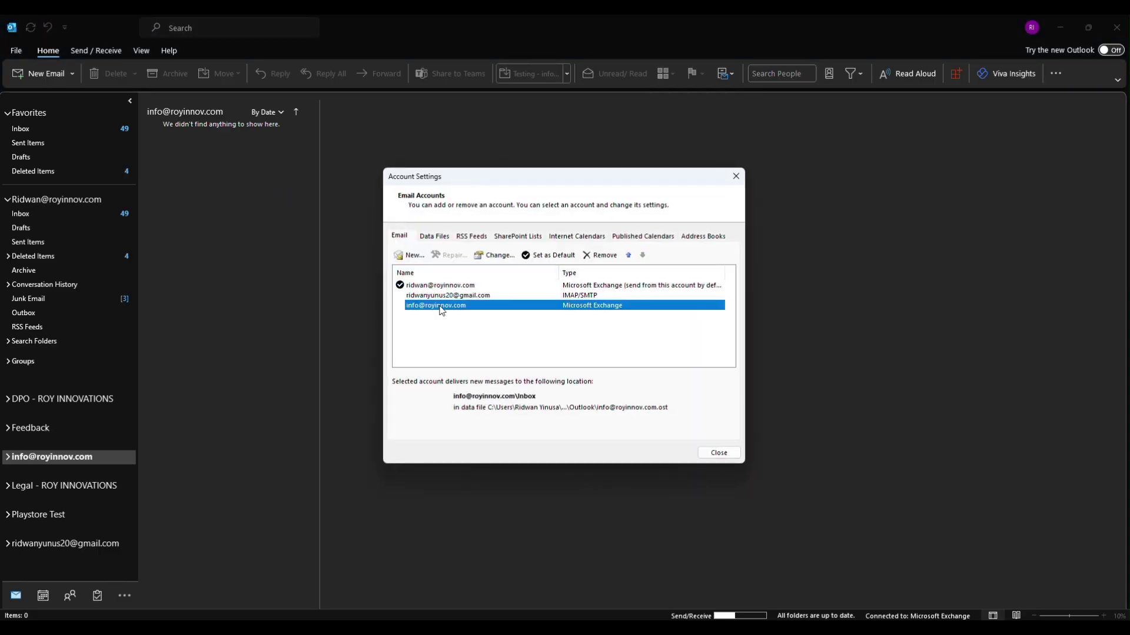
click(598, 255)
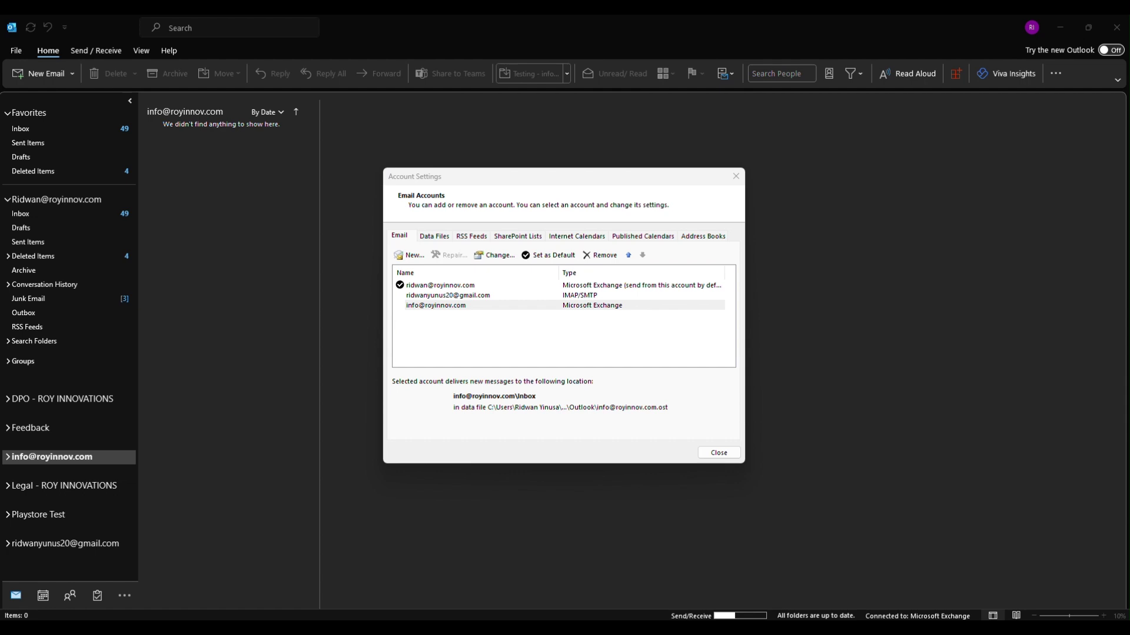
click(717, 456)
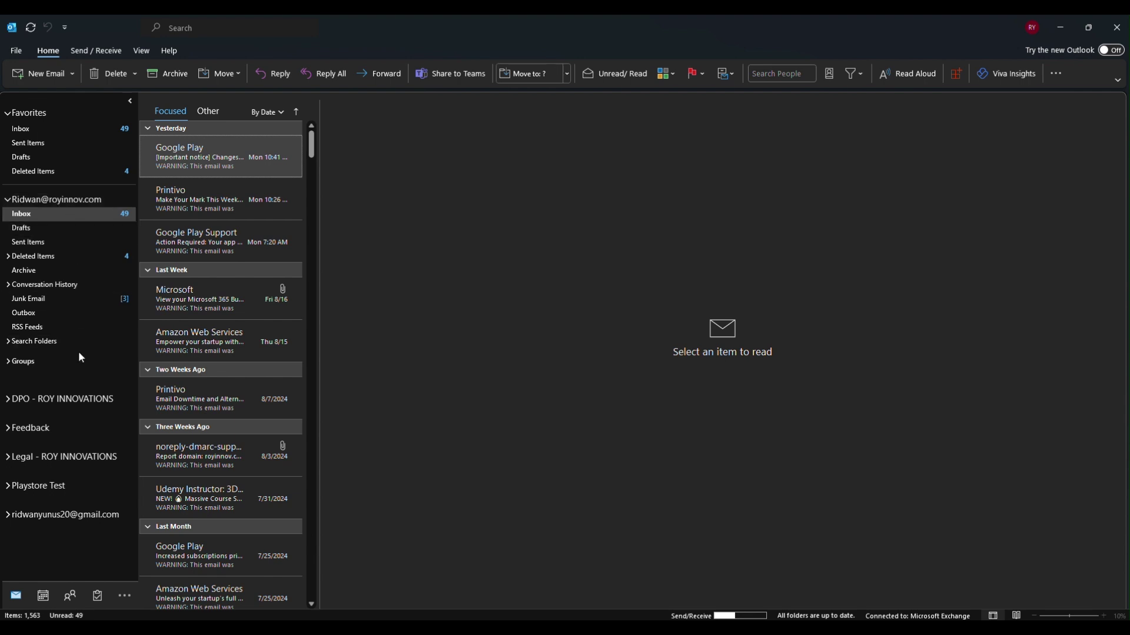
click(23, 53)
Add the ROY Innovations mailbox address as an additional mailbox on the Exchange account's Advanced tab
click(152, 170)
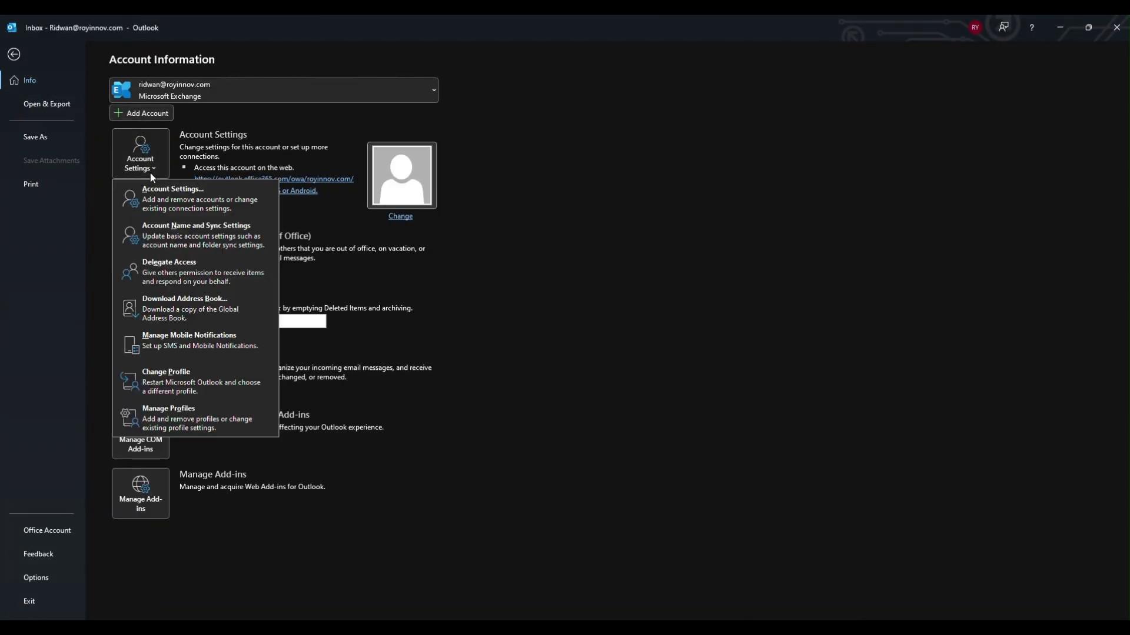
click(173, 205)
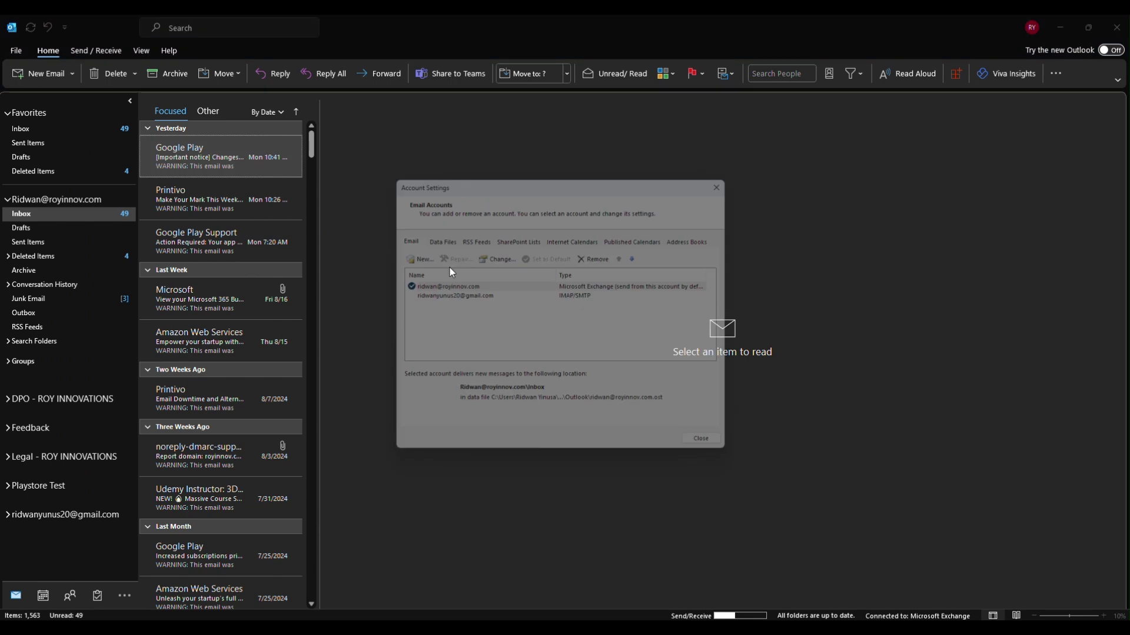
double_click(451, 287)
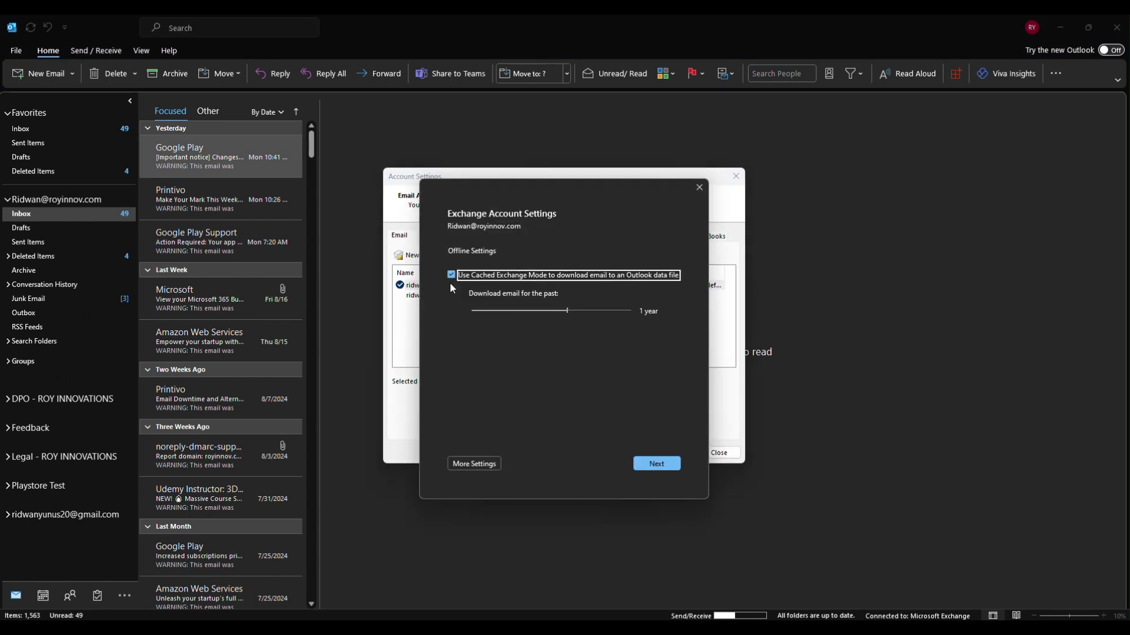
click(483, 471)
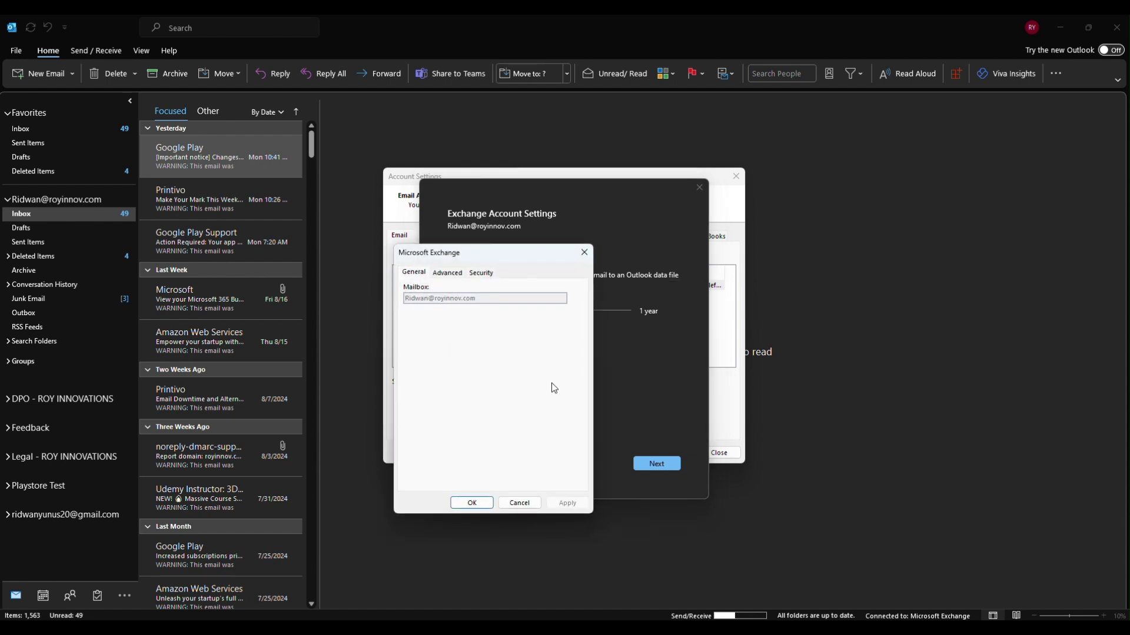
click(437, 274)
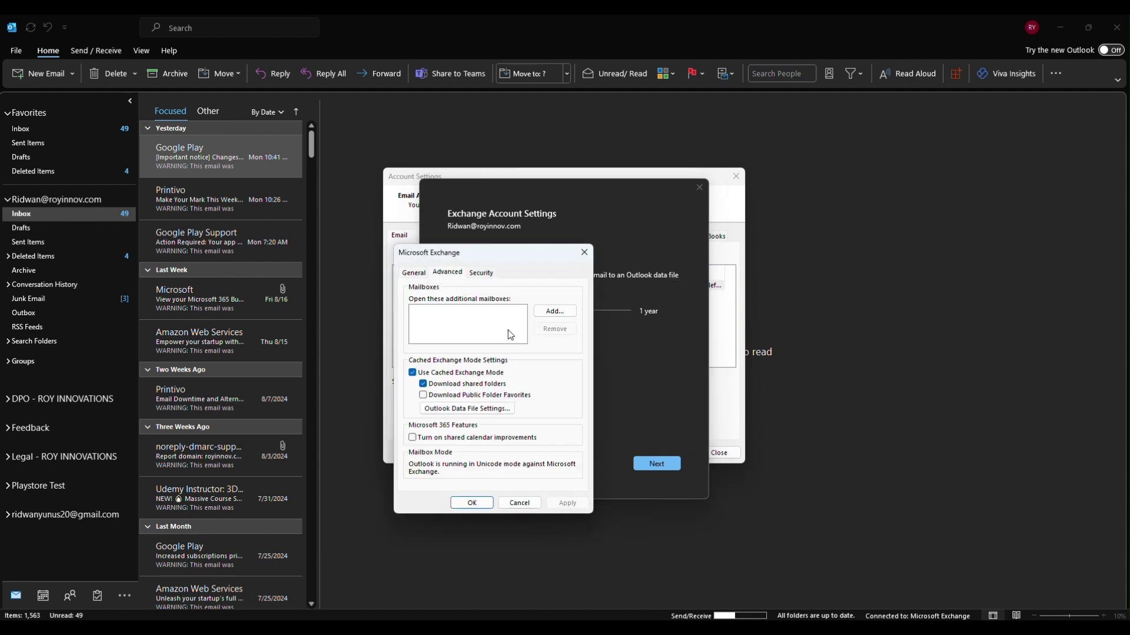
click(554, 310)
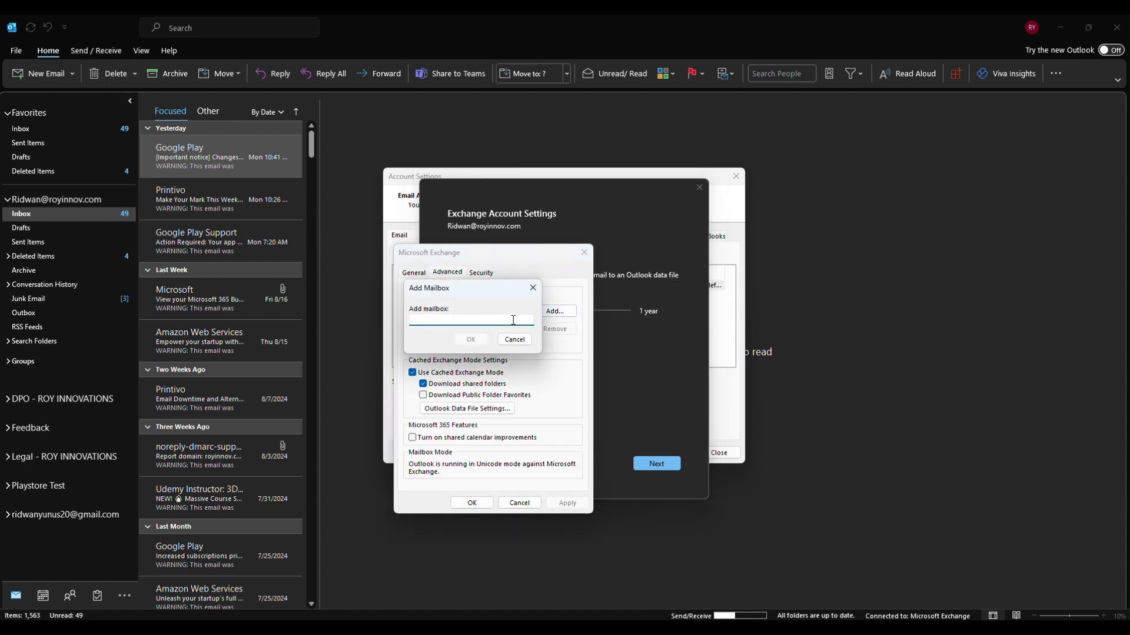
click(471, 337)
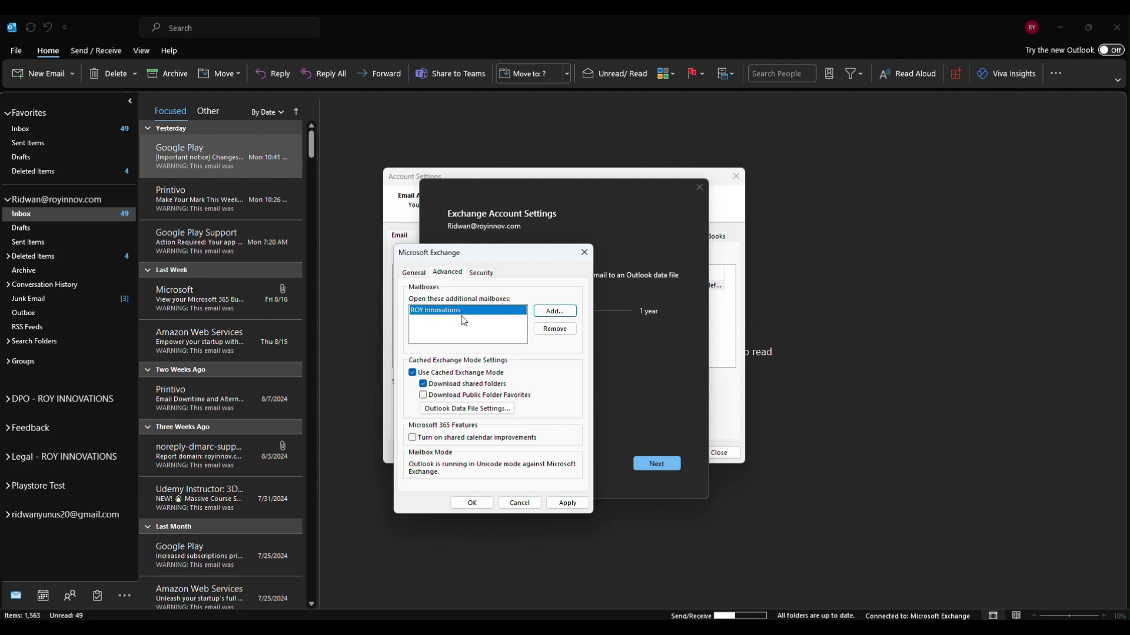
Apply the additional mailbox change, finish the account update, and close the accounts list
click(565, 504)
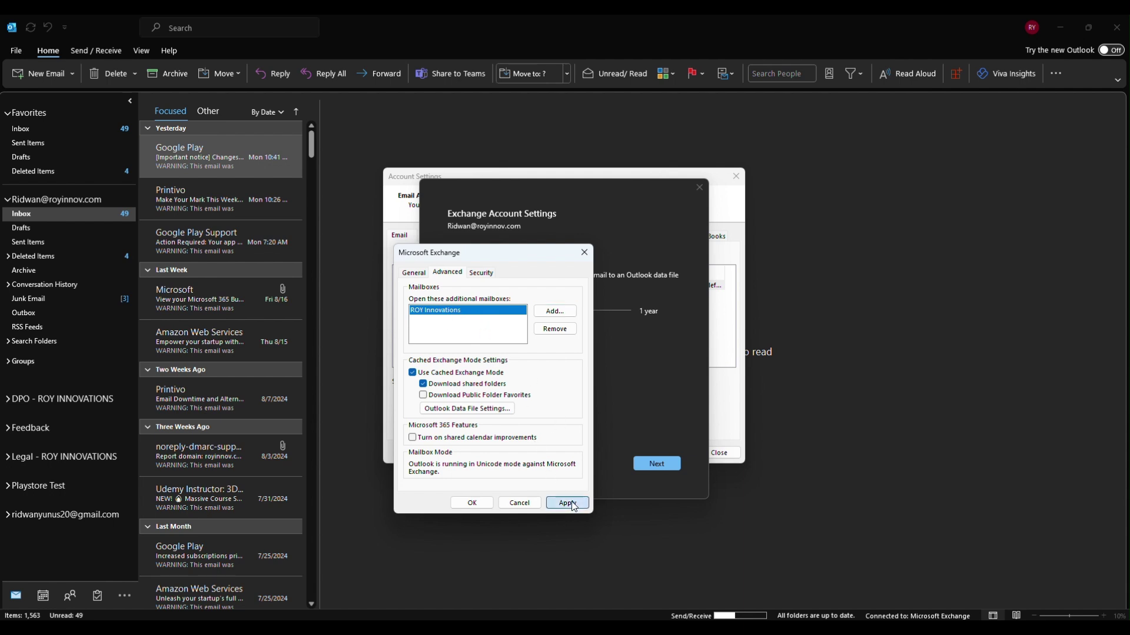
click(480, 504)
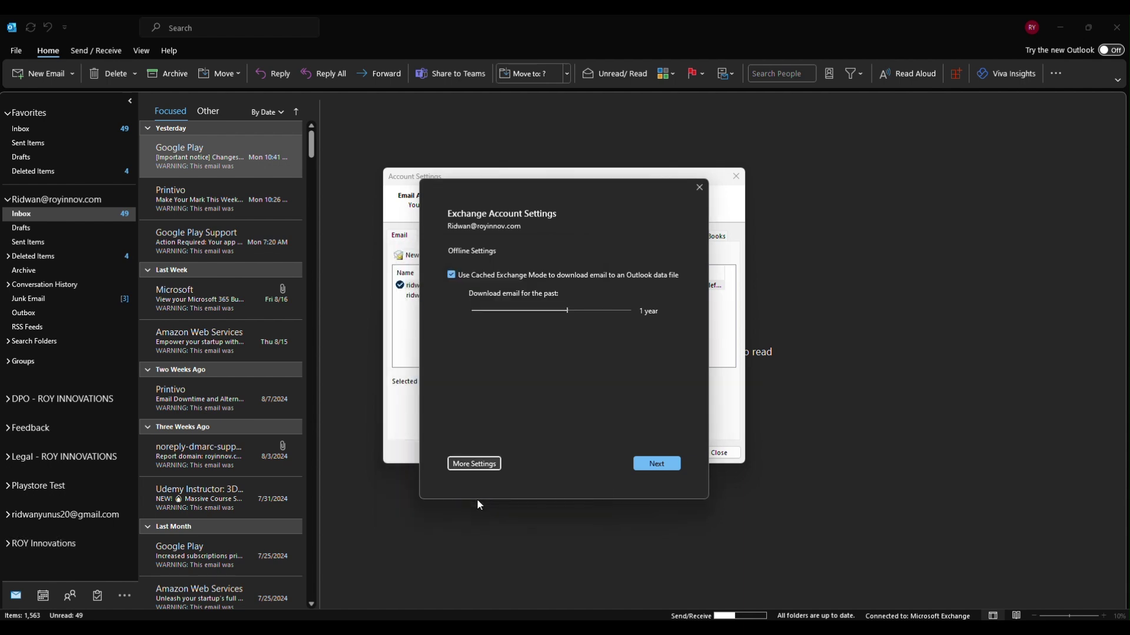
click(671, 465)
click(672, 473)
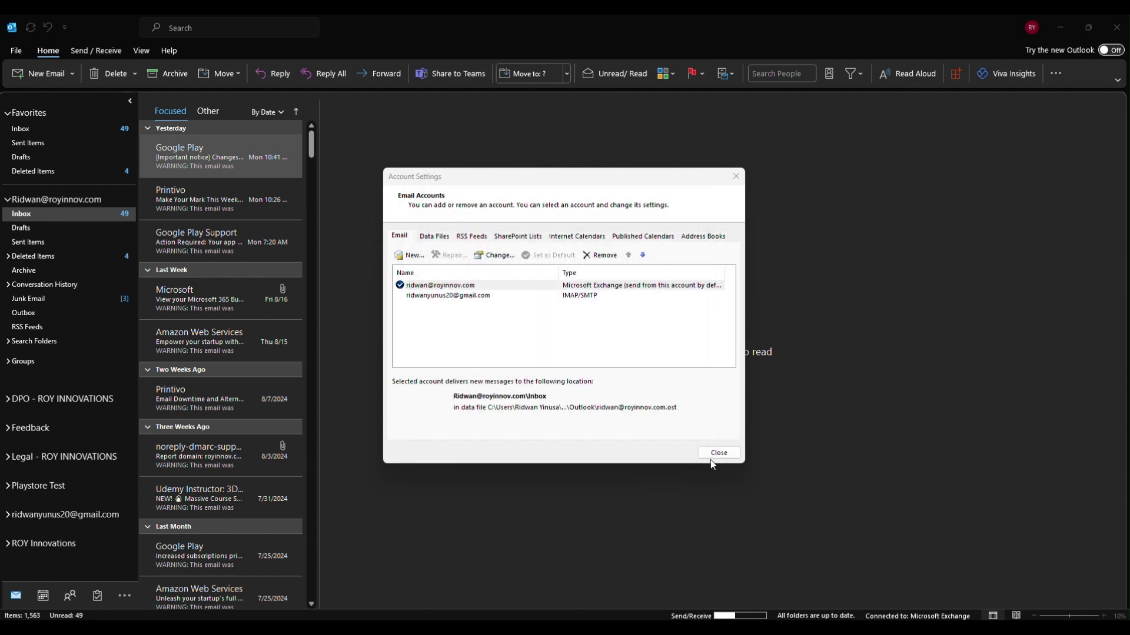
click(714, 454)
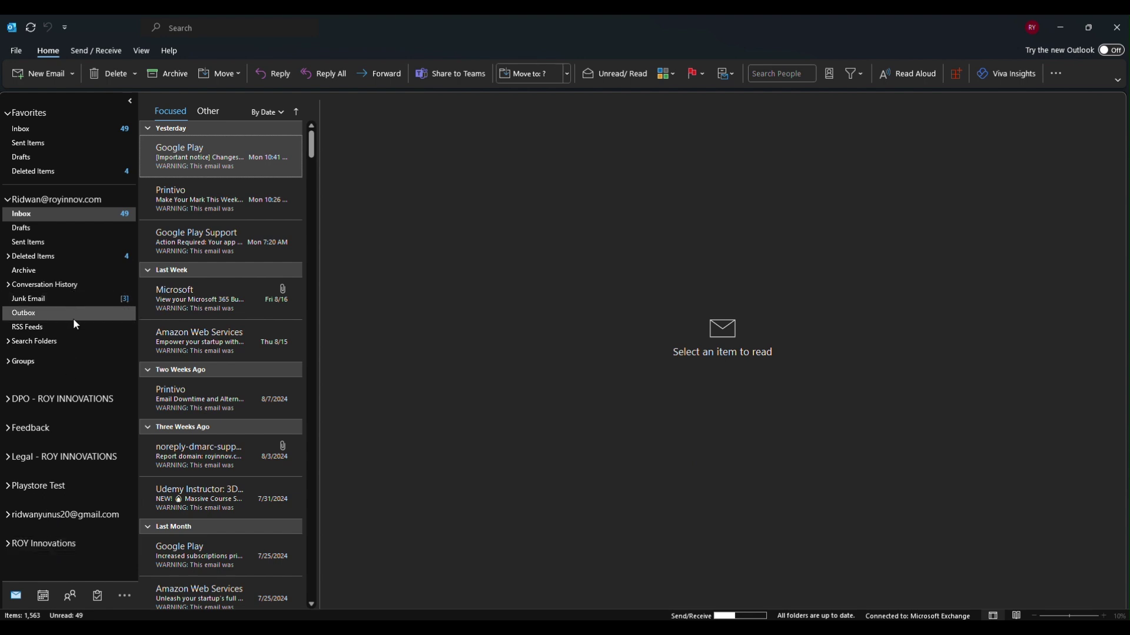
Open the Testing folder under the ROY Innovations Inbox and read the Microsoft Viva digest email
click(1114, 27)
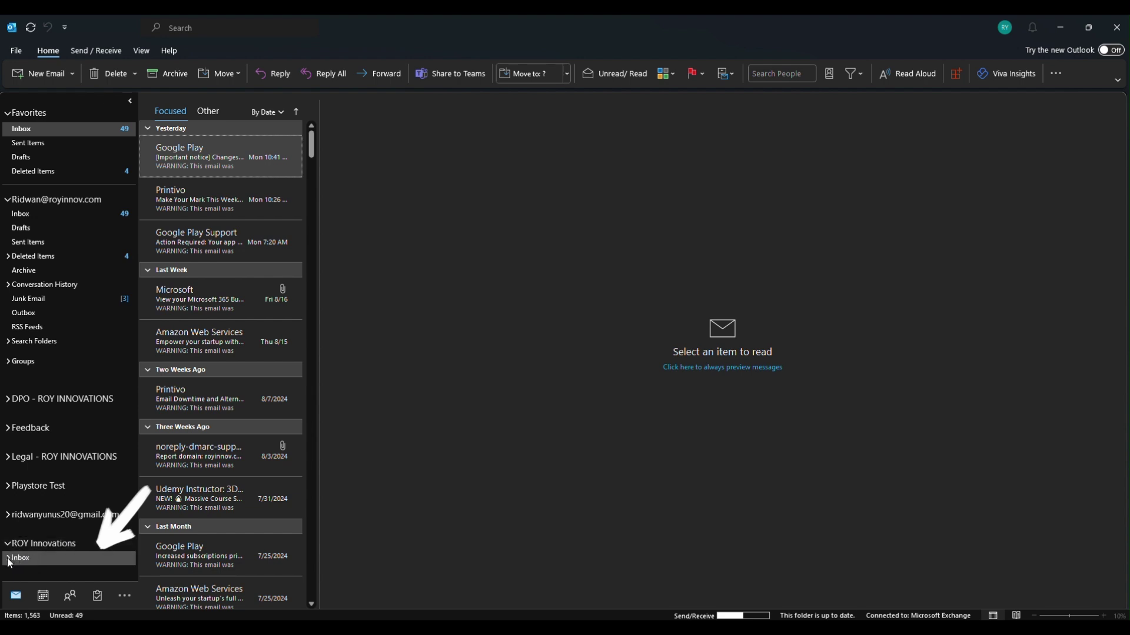
click(8, 559)
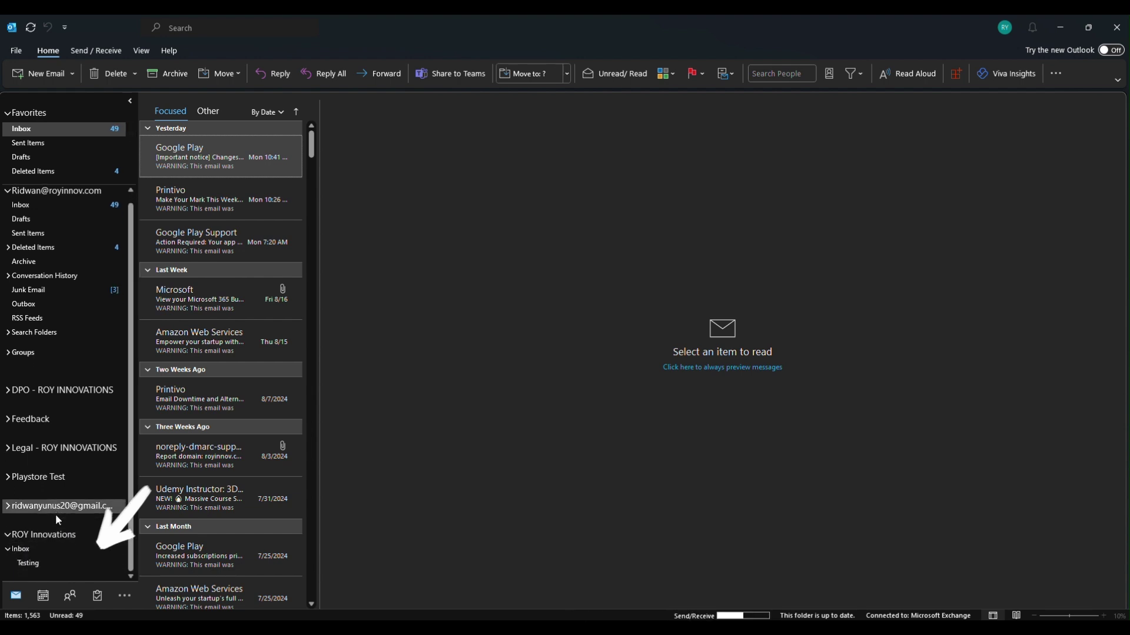
click(44, 566)
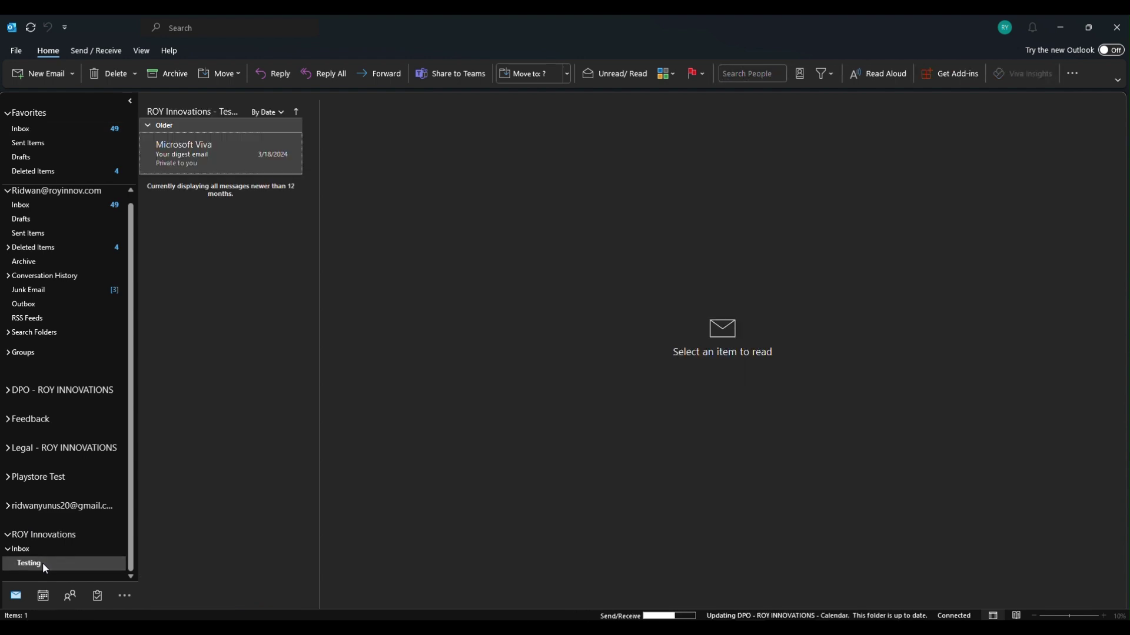
click(242, 150)
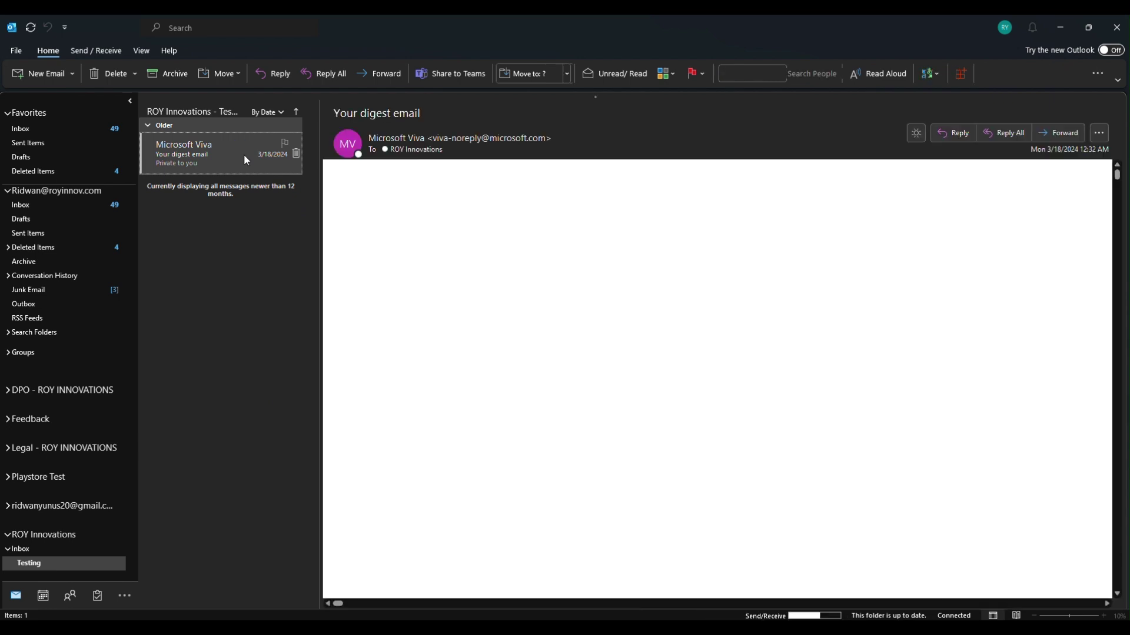